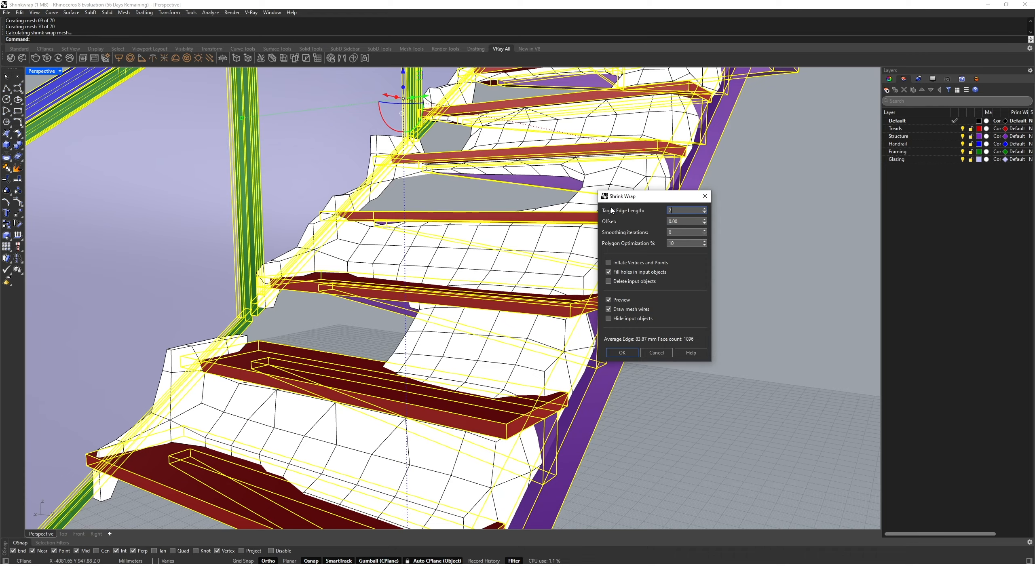
Step: Set the shrink wrap's target edge length to 20 and its offset to 20
type("0")
key("Tab")
right_click_drag(497, 320, 475, 311)
left_click(683, 222)
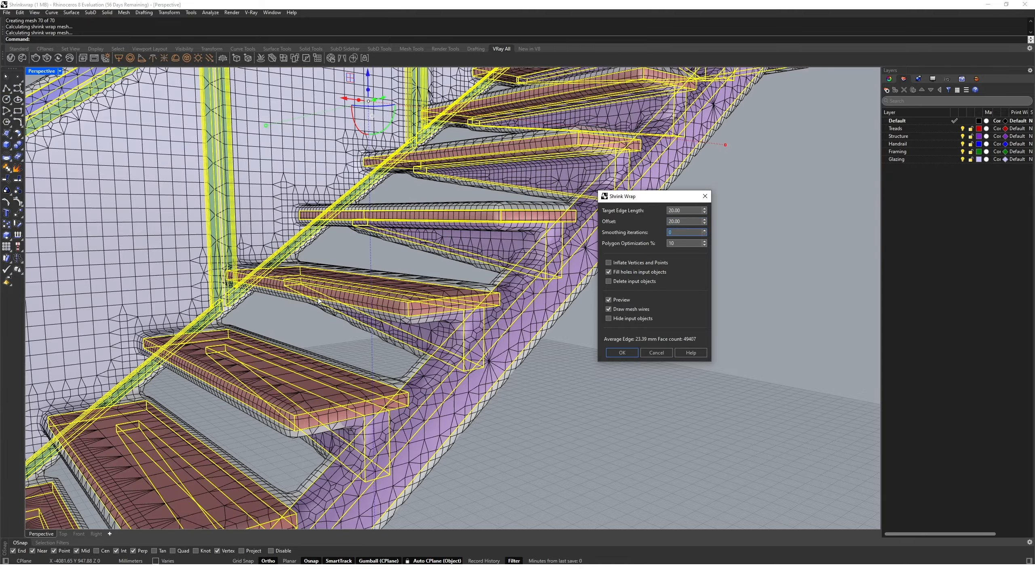
right_click_drag(319, 300, 343, 291)
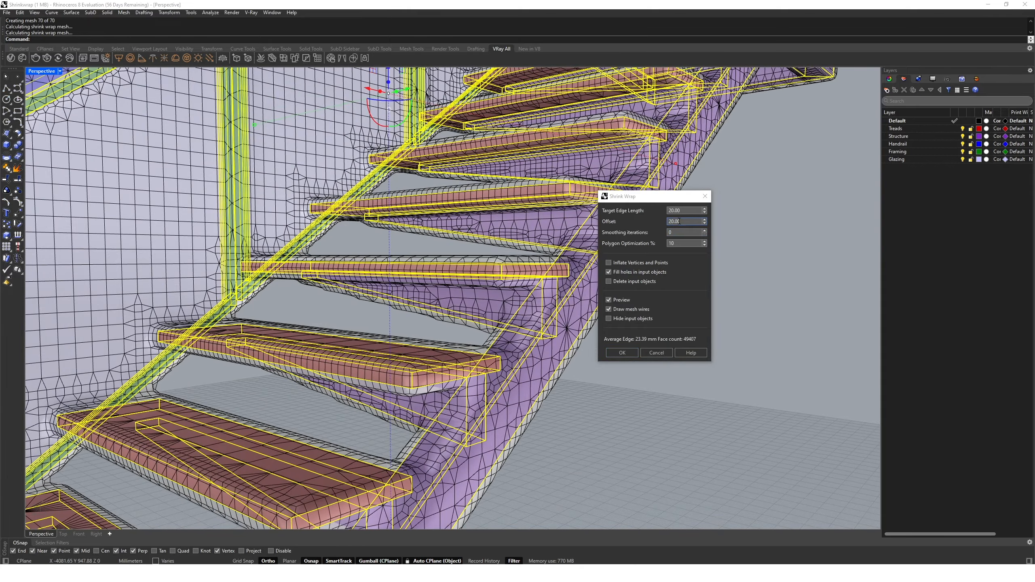
Step: Set the shrink wrap offset to 0 and create the mesh around the staircase
left_click(683, 222)
type("0")
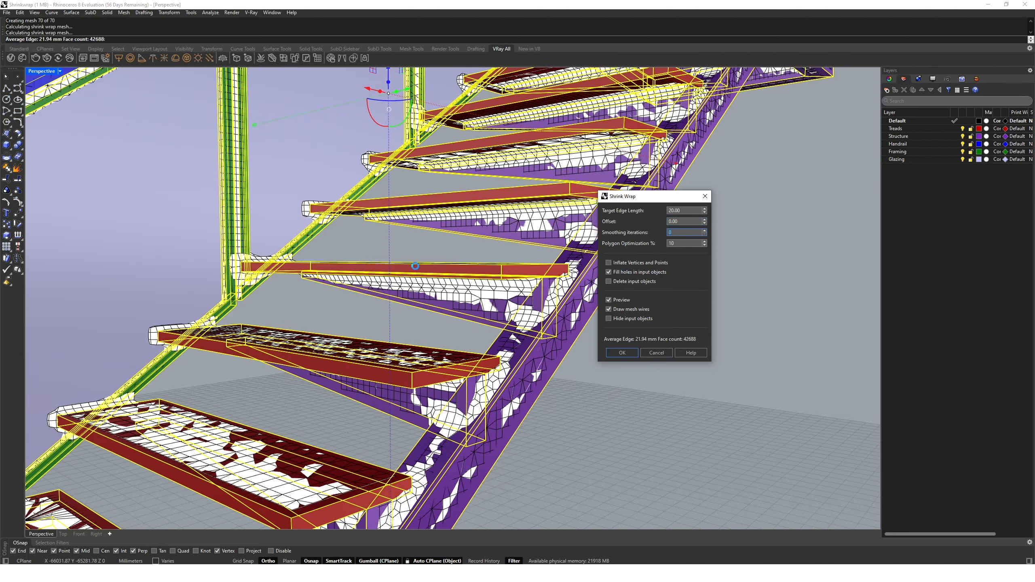
scroll(438, 274, "down", 10)
scroll(438, 274, "up", 5)
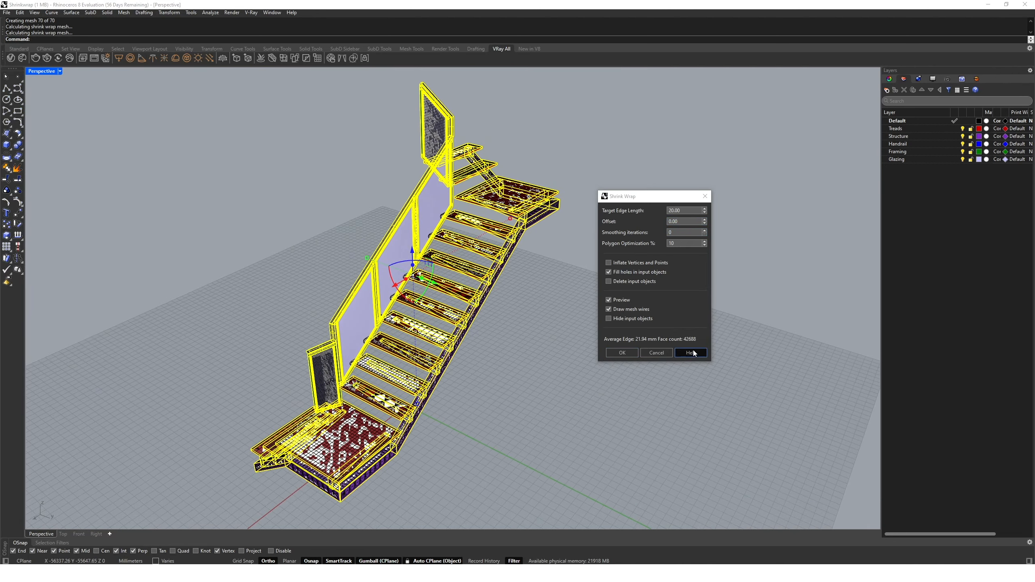
left_click(623, 352)
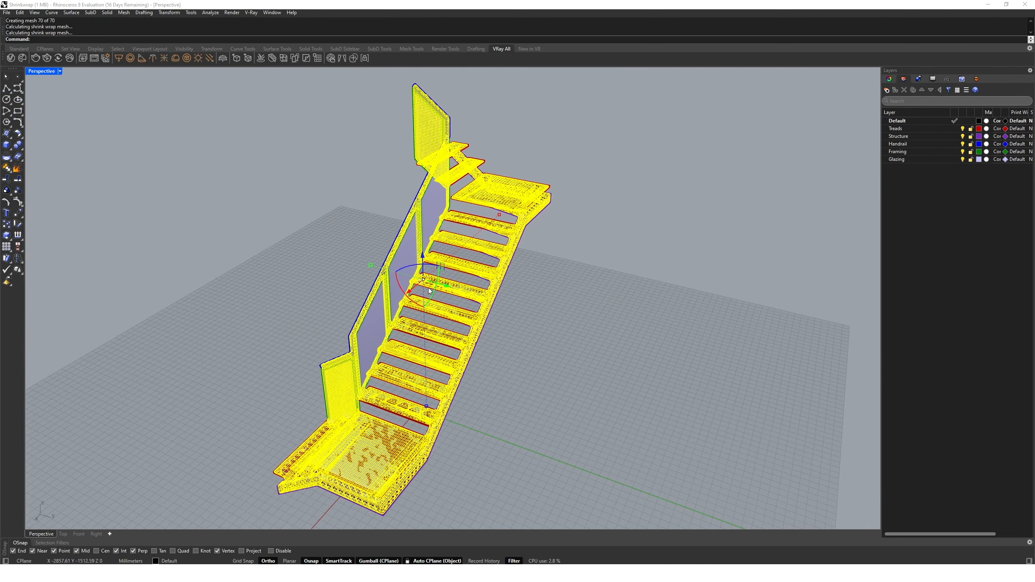
Step: Move the shrink-wrapped mesh away from the original staircase and view the two side by side
left_click_drag(448, 288, 178, 226)
left_click(288, 283)
right_click_drag(288, 283, 388, 316, "shift")
scroll(366, 331, "down", 3)
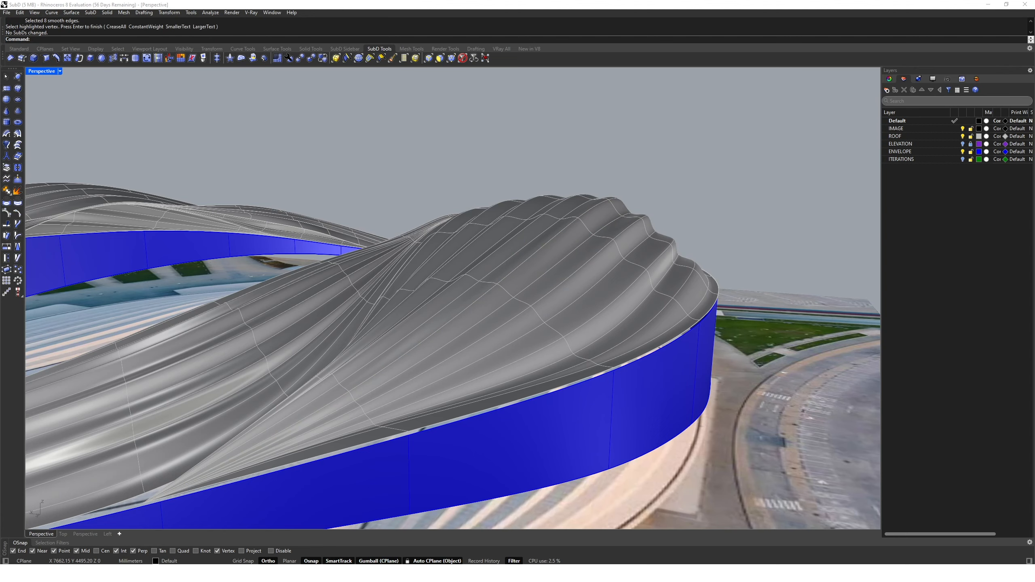
Step: Start a SubD crease along one lengthwise edge chain of the stadium roof and set its middle vertex weight to 100
right_click_drag(551, 373, 600, 432)
scroll(559, 416, "down", 5)
scroll(597, 463, "up", 6)
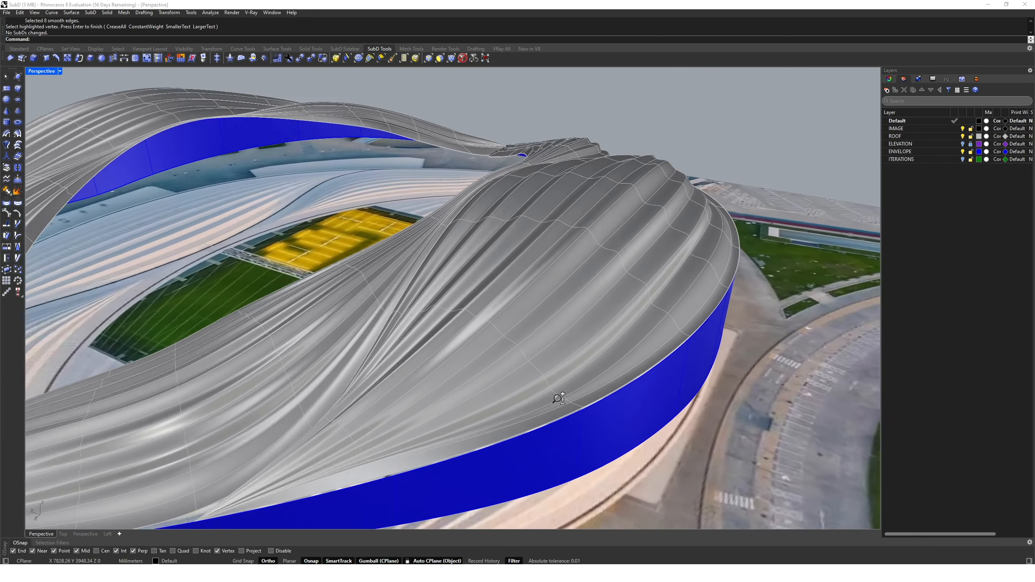
double_click(542, 240, "ctrl+shift")
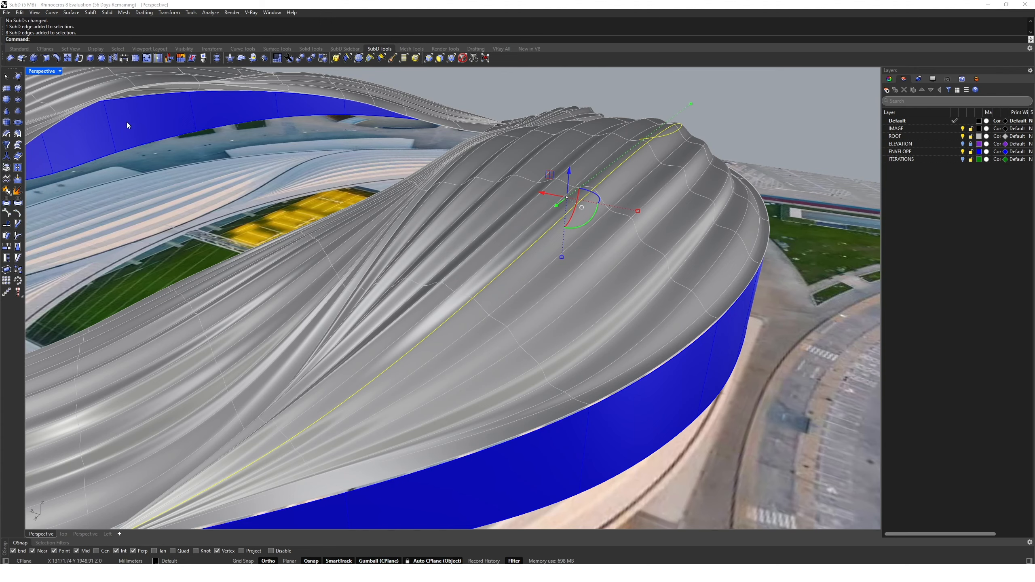
left_click(46, 59)
scroll(432, 290, "down", 6)
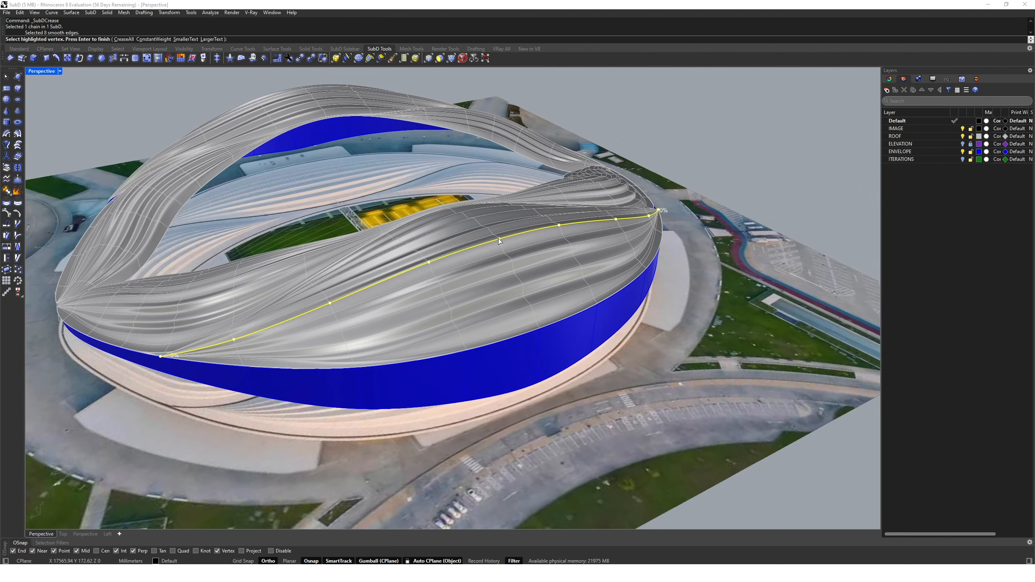
left_click(499, 239)
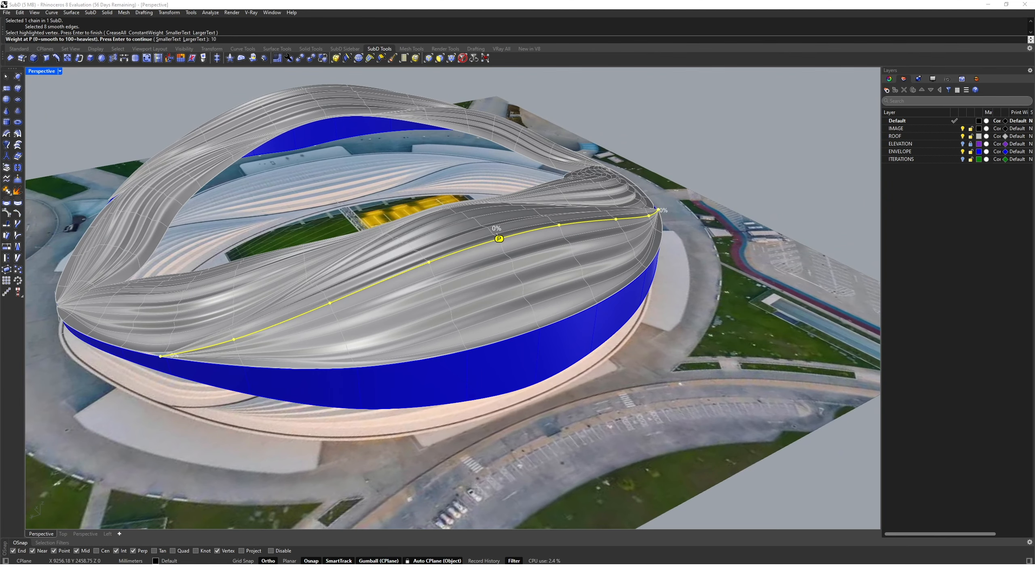
key("Return")
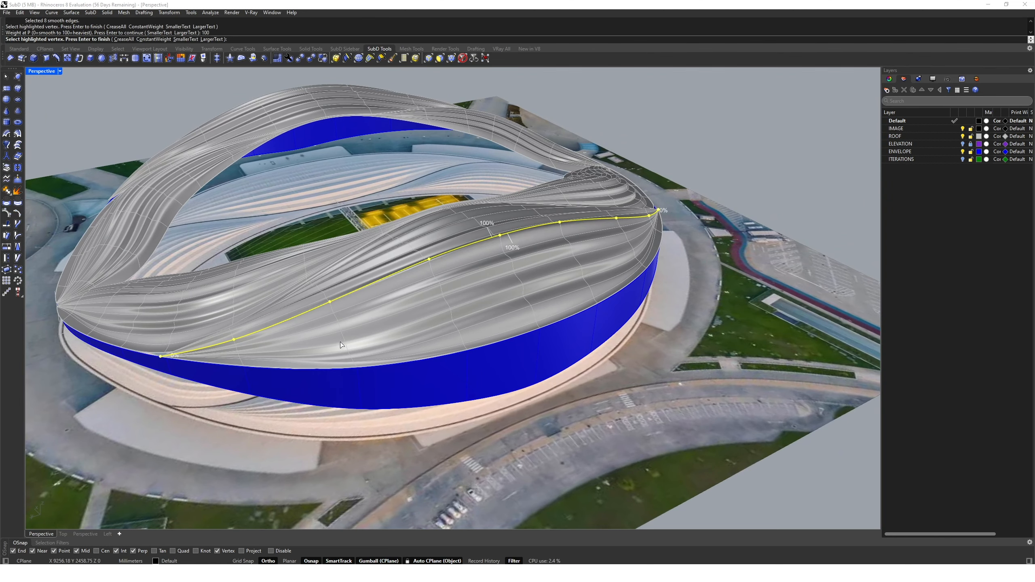
Step: Set the crease weight to 0 at the vertices near both ends of the edge chain and finish the crease
right_click_drag(498, 238, 299, 328)
left_click(293, 331)
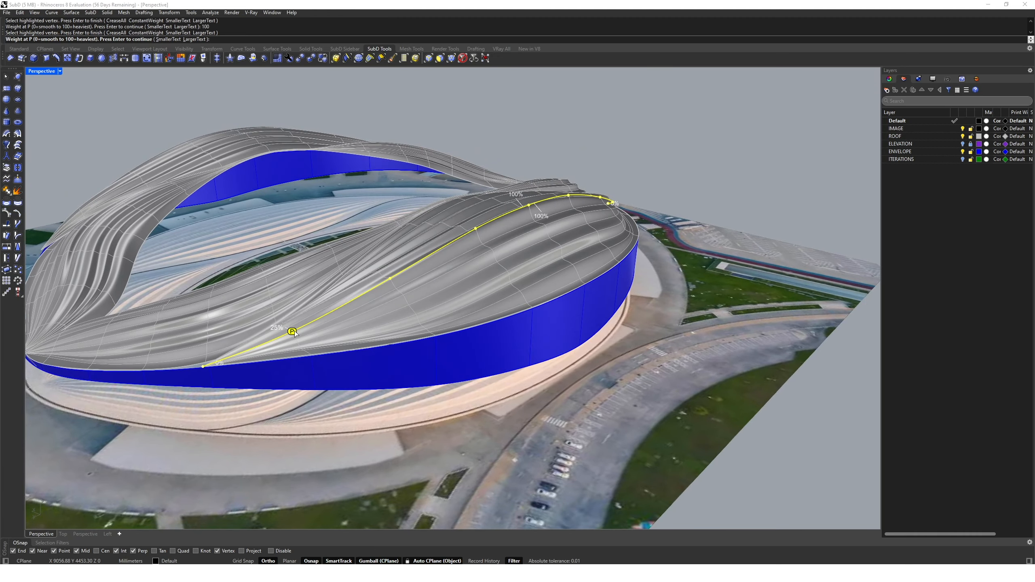
key("Return")
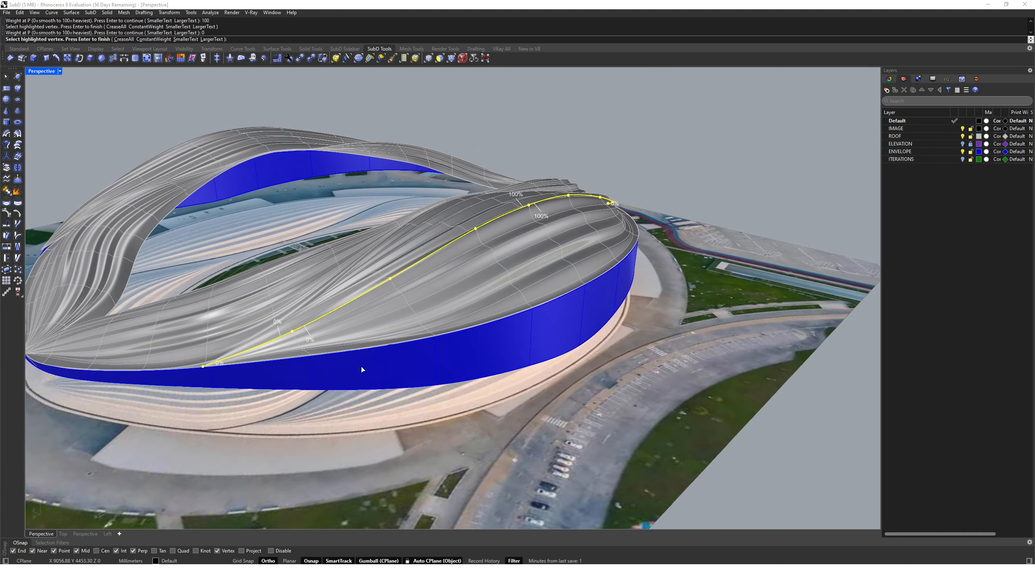
right_click_drag(363, 370, 544, 279)
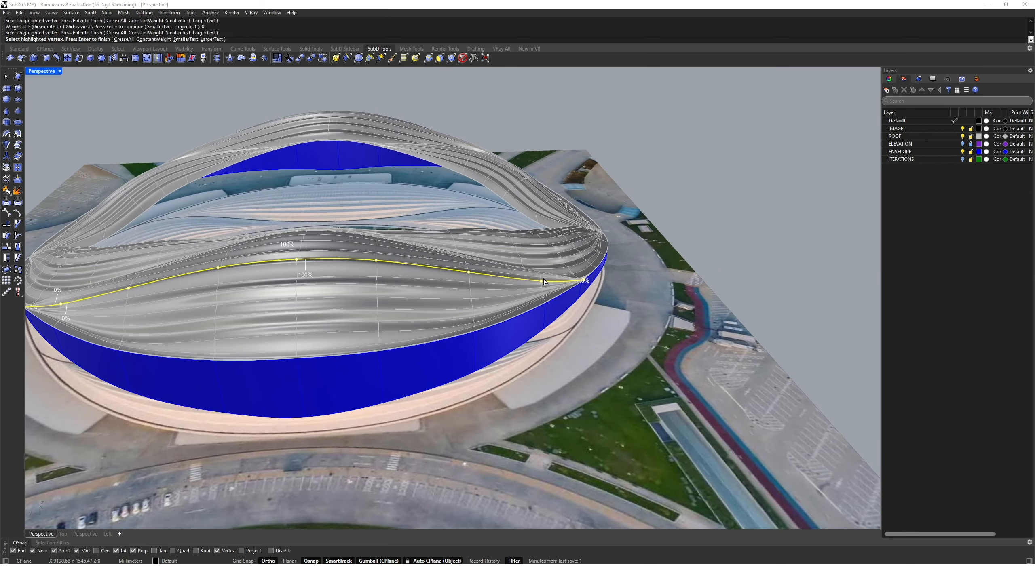
left_click(540, 281)
type("0")
key("Return")
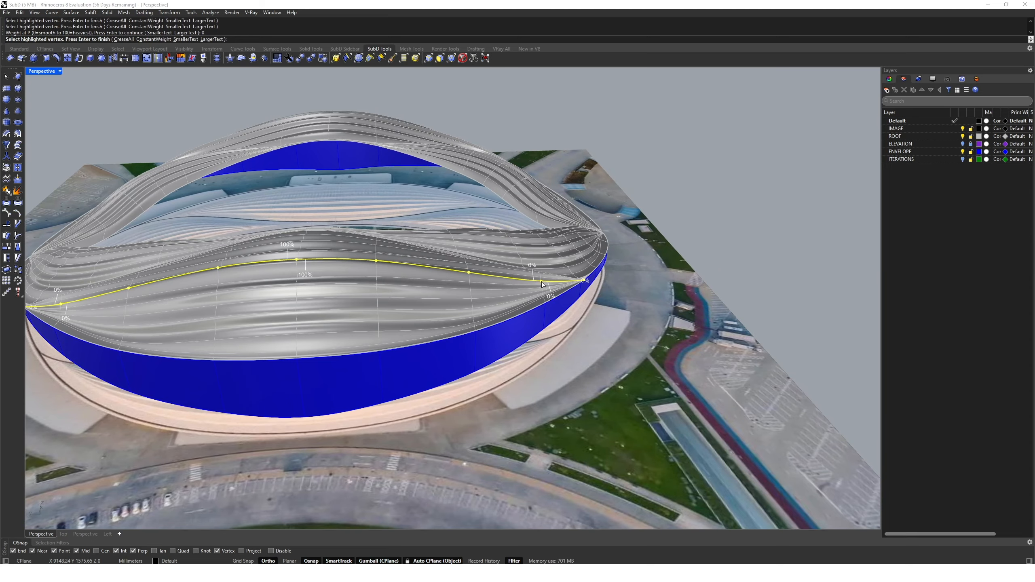
right_click_drag(542, 282, 240, 174)
scroll(317, 249, "down", 3)
key("Return")
Step: Undo the SubD crease on the roof and redo it to compare both shapes
scroll(254, 178, "up", 5)
key("ctrl+z")
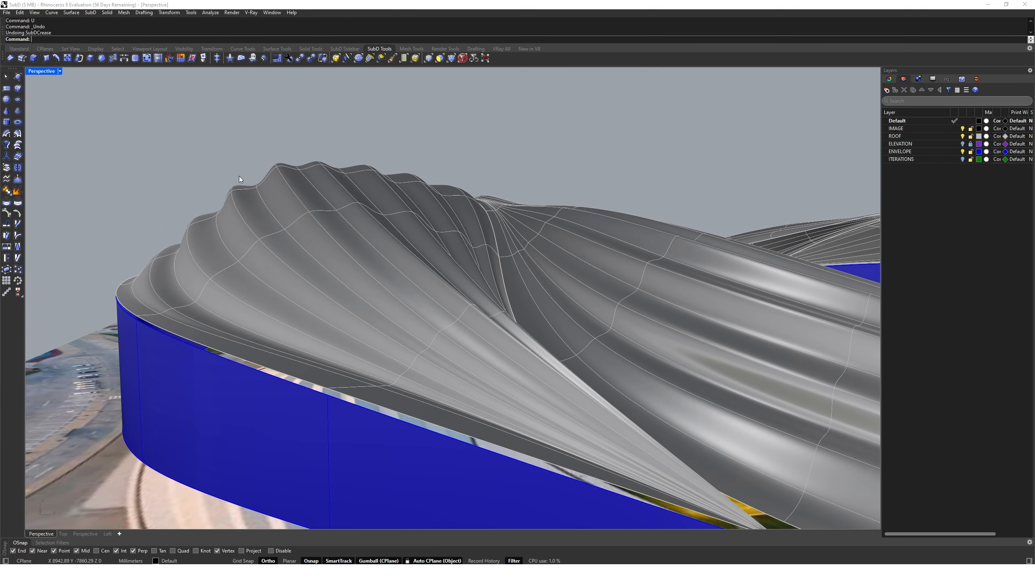
type("Redo")
key("Return")
right_click_drag(298, 241, 264, 165)
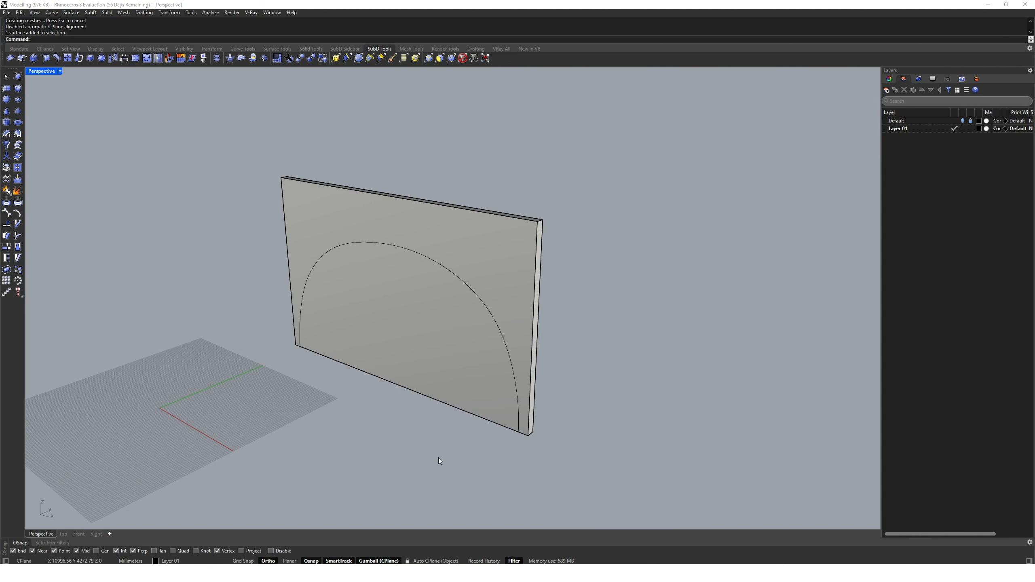
Step: Enable Auto CPlane and align the construction plane to the wall's front face
left_click(435, 561)
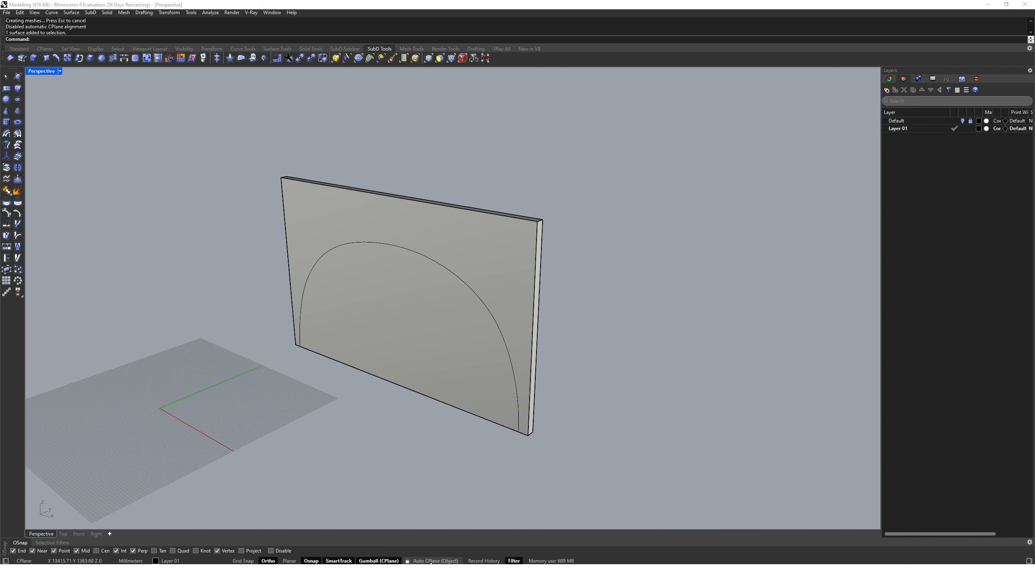
left_click(458, 408)
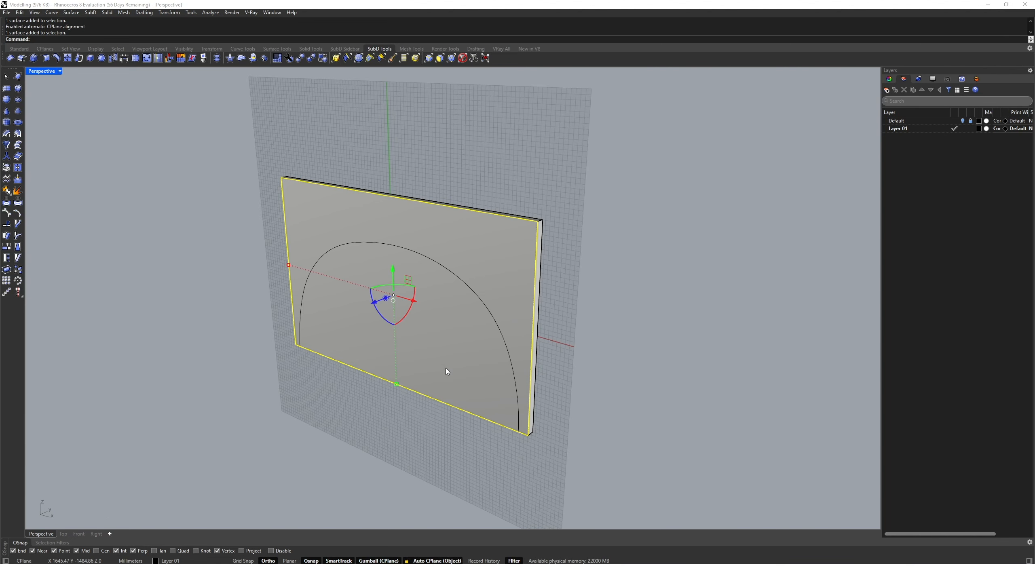
left_click(396, 454)
Step: Draw a closed four-sided polyline on the wall's front face, between the arch and the wall's upper corner
type("Polyline")
key("Return")
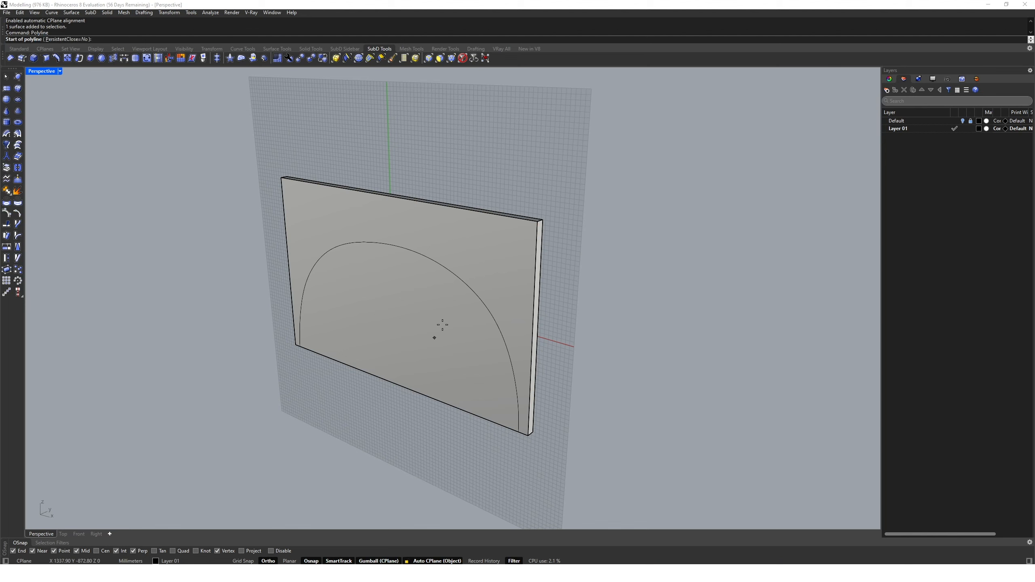
left_click(482, 257)
left_click(509, 241)
left_click(523, 264)
left_click(507, 279)
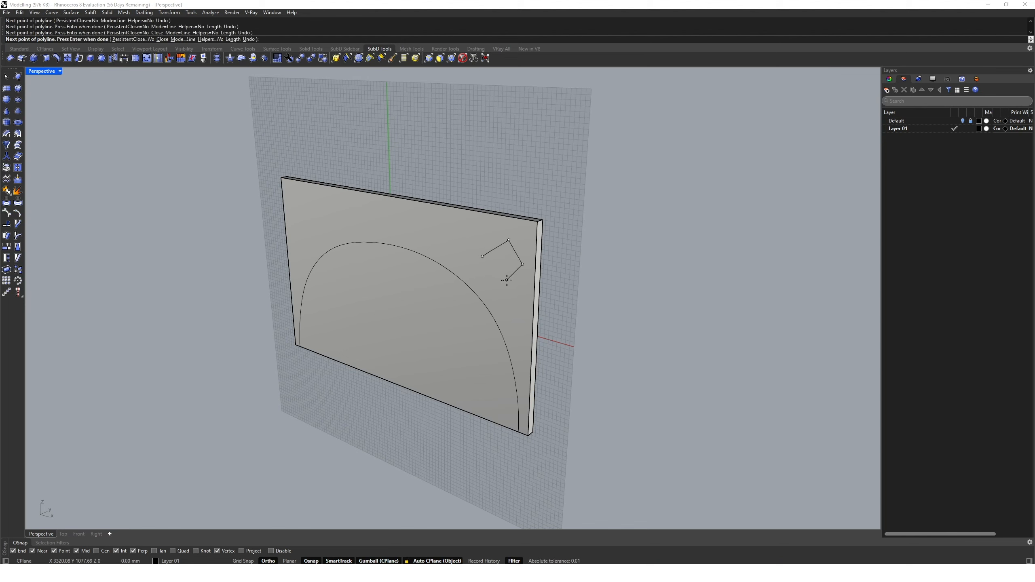
left_click(483, 258)
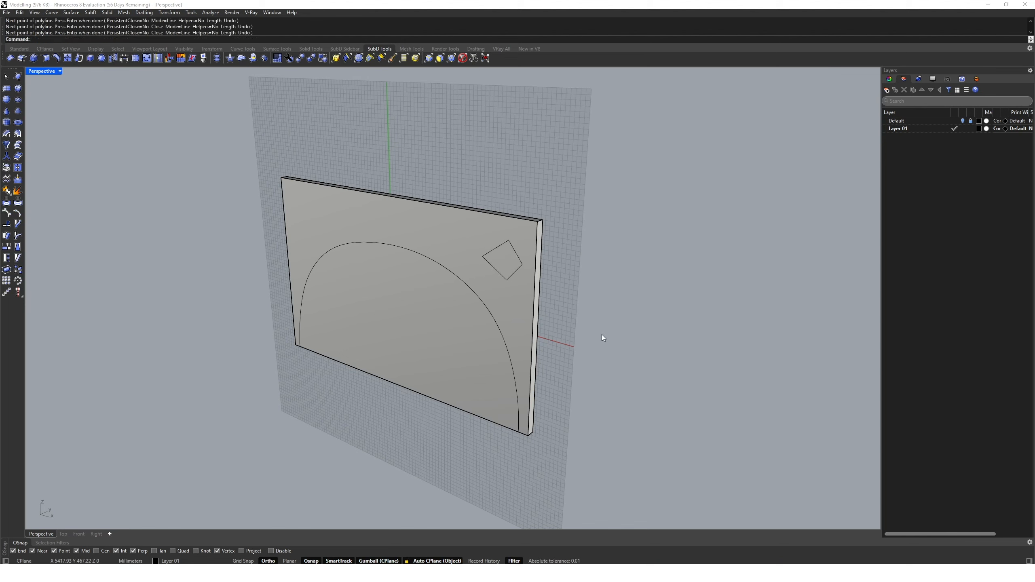
Step: Cut an opening through the wall with the four-sided curve and delete the curve
left_click(514, 274)
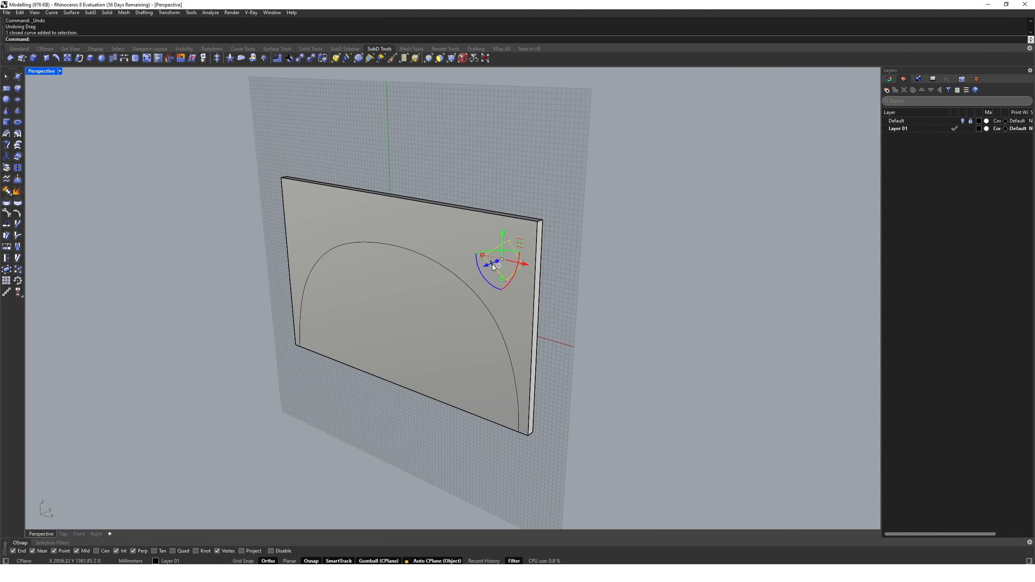
left_click_drag(493, 267, 562, 268)
key("Delete")
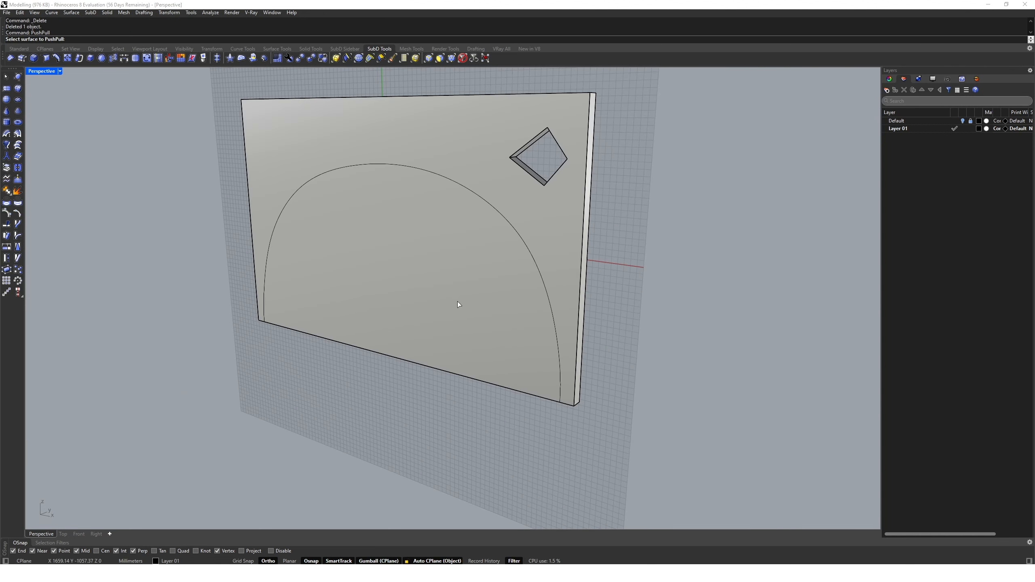
Step: PushPull the arched region outward from the wall's front face
left_click(458, 301)
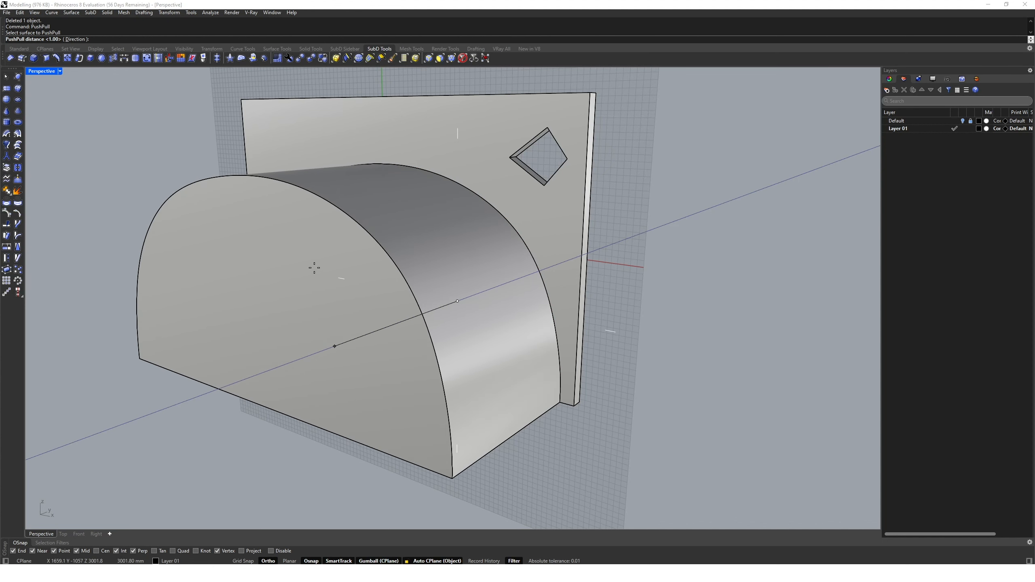
left_click(375, 290)
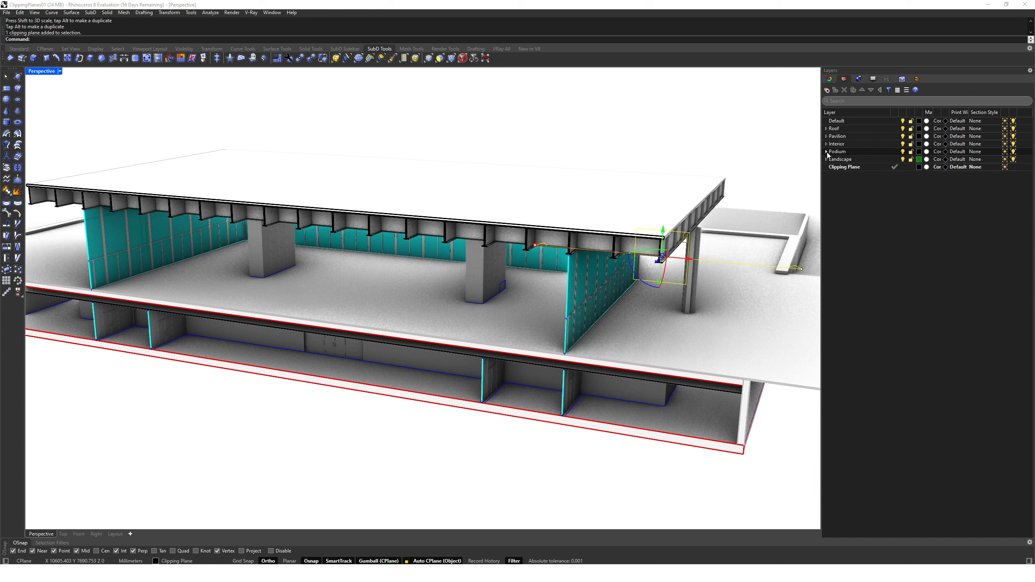
Step: Give the Podium's Slab layer a section style with the AR-CONC hatch pattern at scale 100
left_click(826, 152)
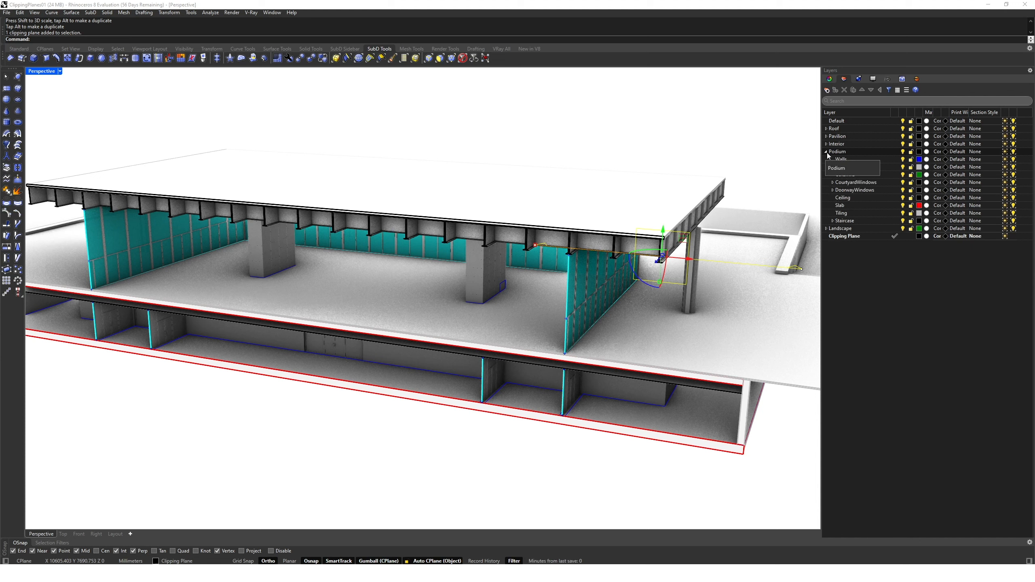
left_click(976, 207)
left_click(976, 209)
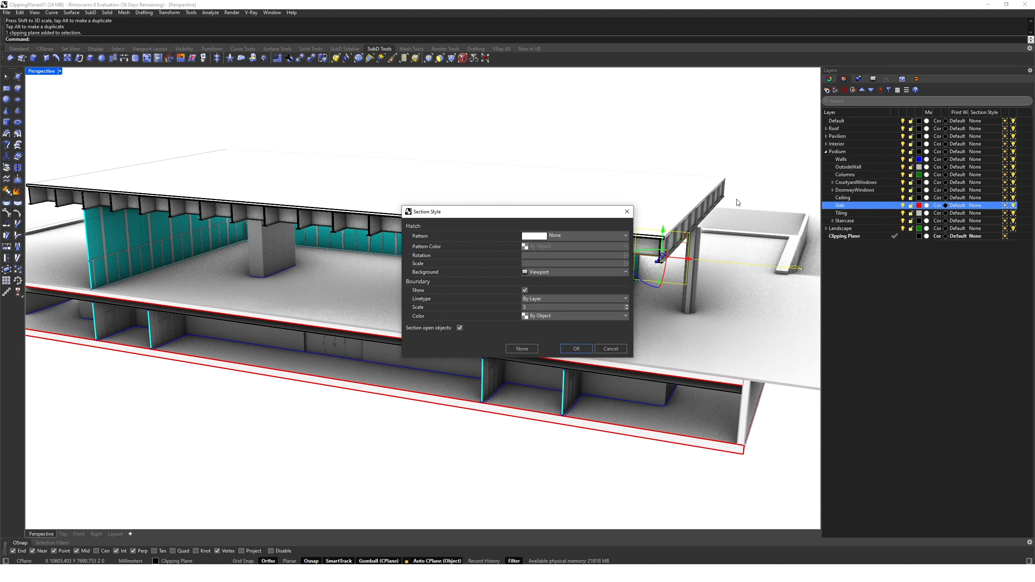
left_click(624, 236)
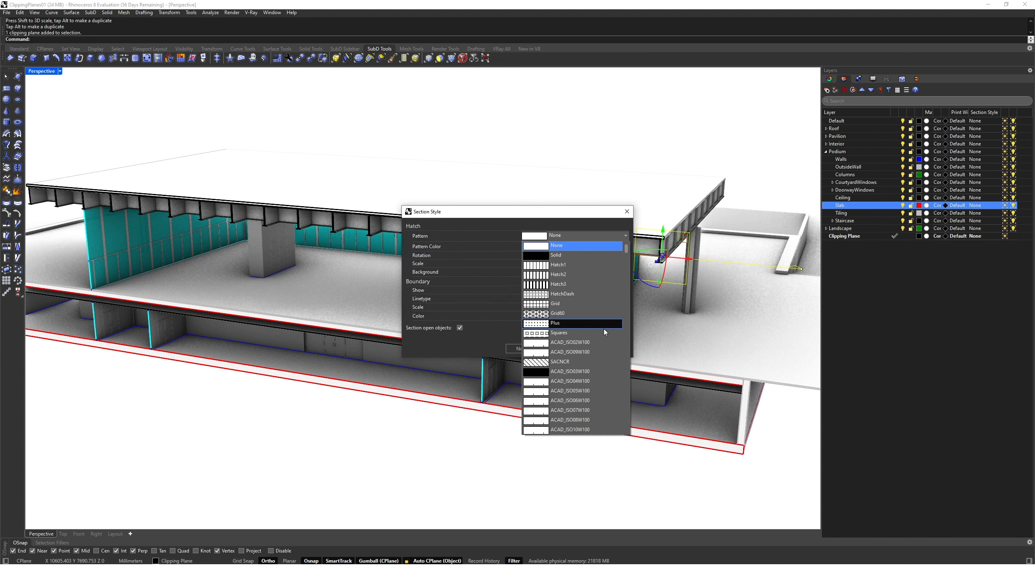
scroll(576, 346, "down", 8)
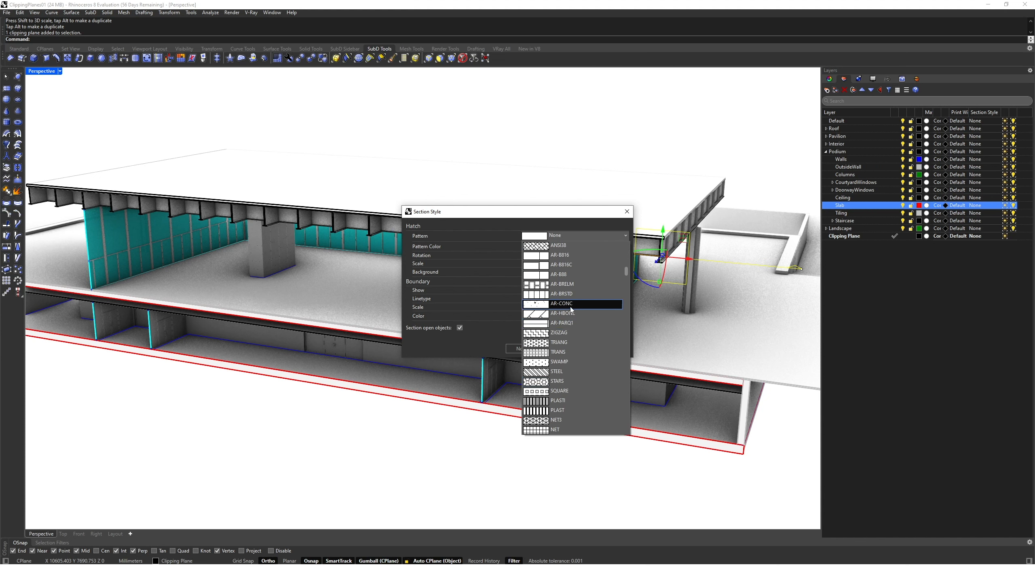
left_click(571, 304)
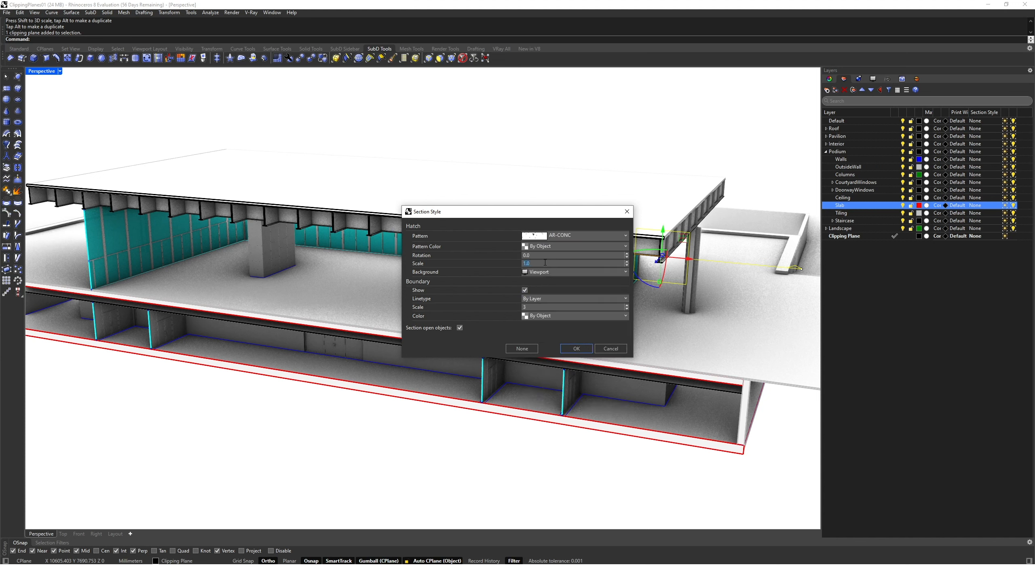
type("100")
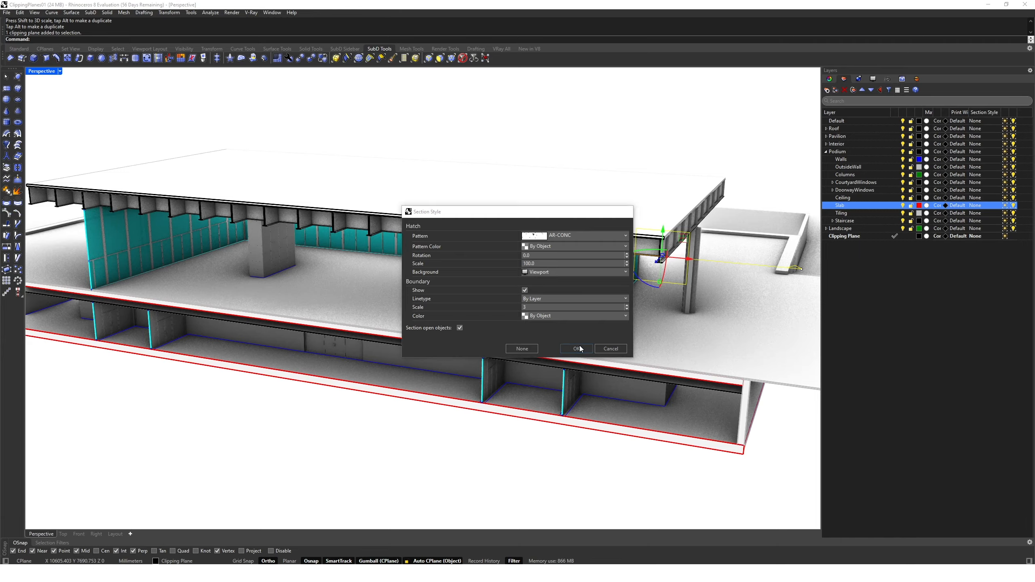
left_click(576, 348)
scroll(704, 434, "up", 5)
scroll(704, 435, "up", 3)
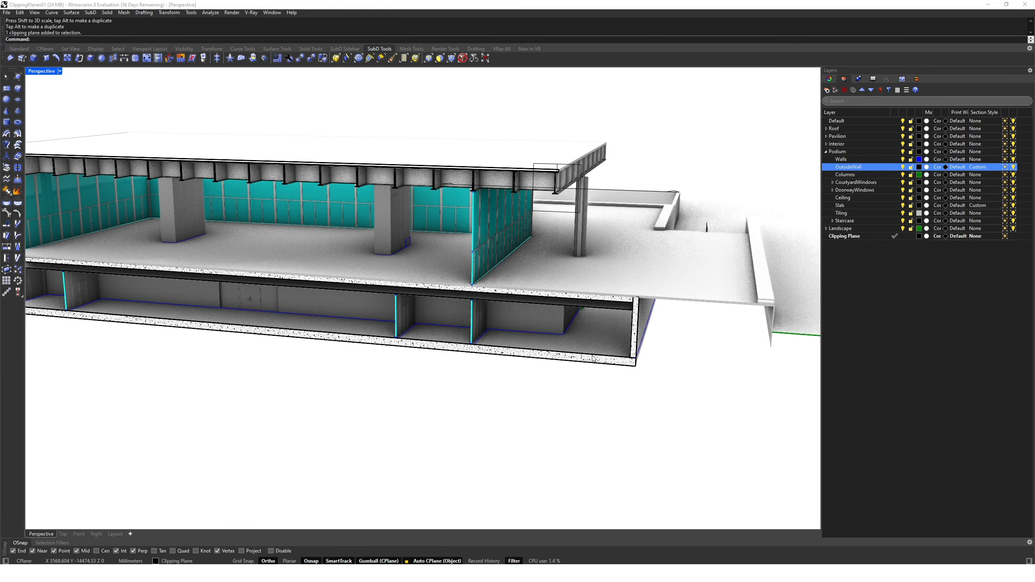
Step: Save a view of the clipping section at the roof's end with SaveClippingSectionViews
type("SaveClippingSectionViews")
key("Return")
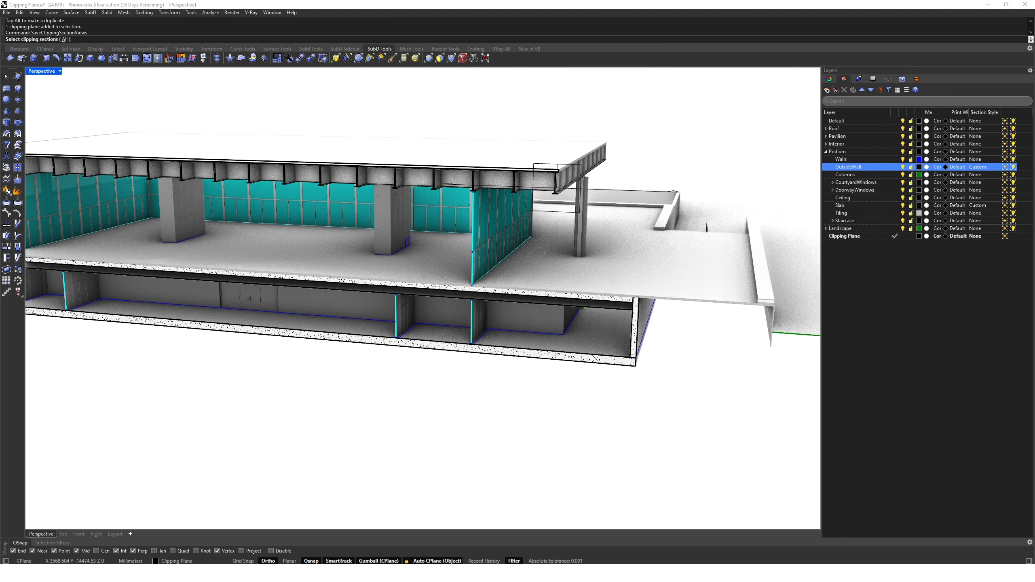
left_click(566, 211)
key("Return")
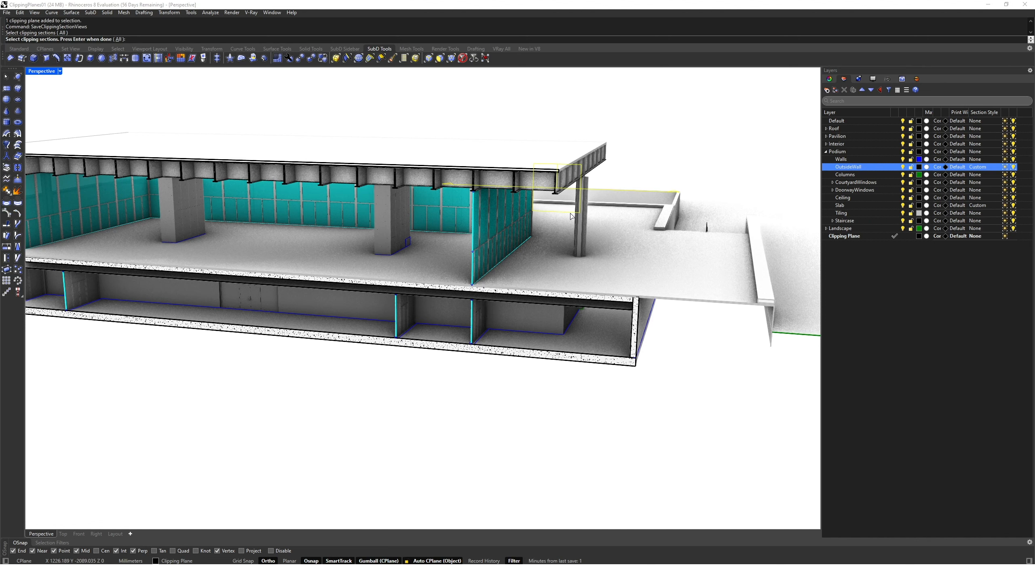
Step: Set the clipping section view's projection to Parallel and finish saving it
left_click(103, 40)
key("Return")
Step: Add a rectangular detail viewport that fills most of the blank layout page
type("Detail")
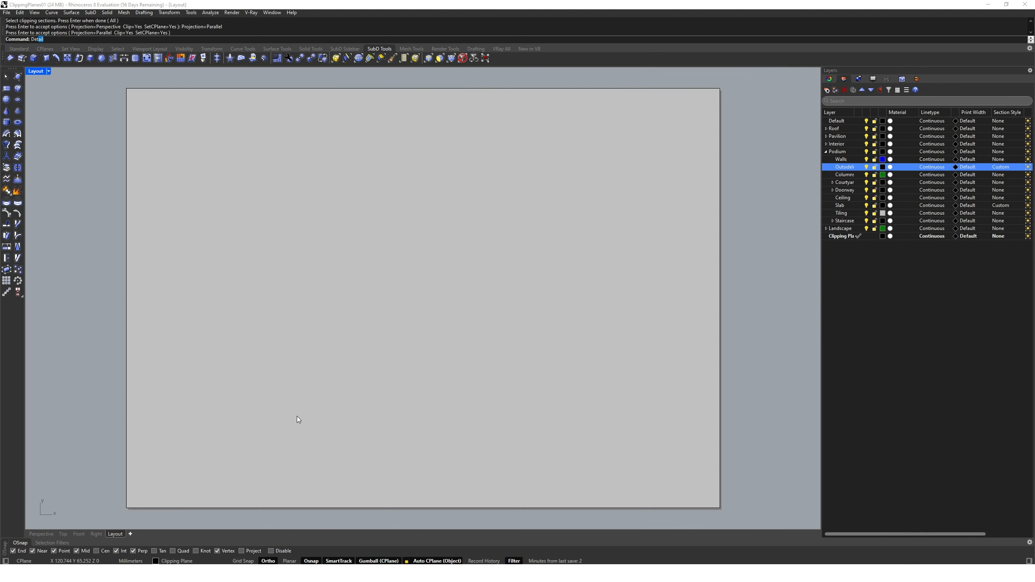
key("Return")
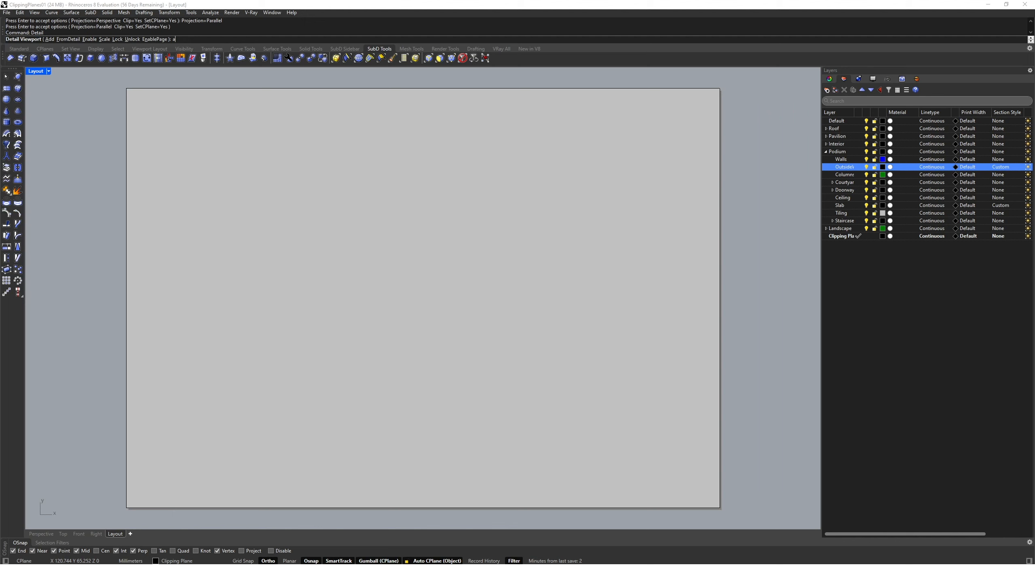
key("Return")
left_click(148, 112)
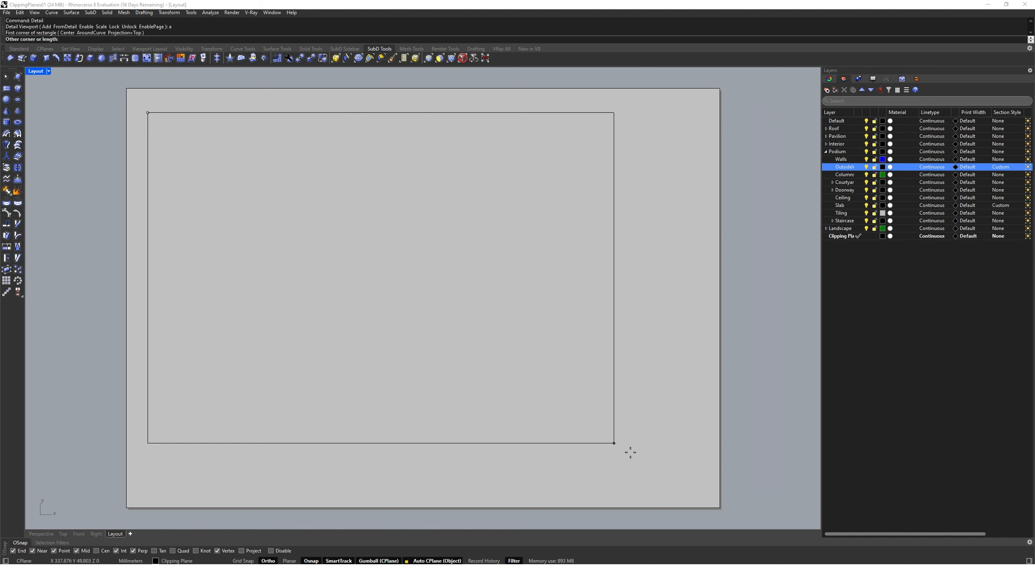
left_click(693, 486)
Step: Restore the saved CP-01 view in the layout detail and show it in the Rendered display mode
double_click(653, 431)
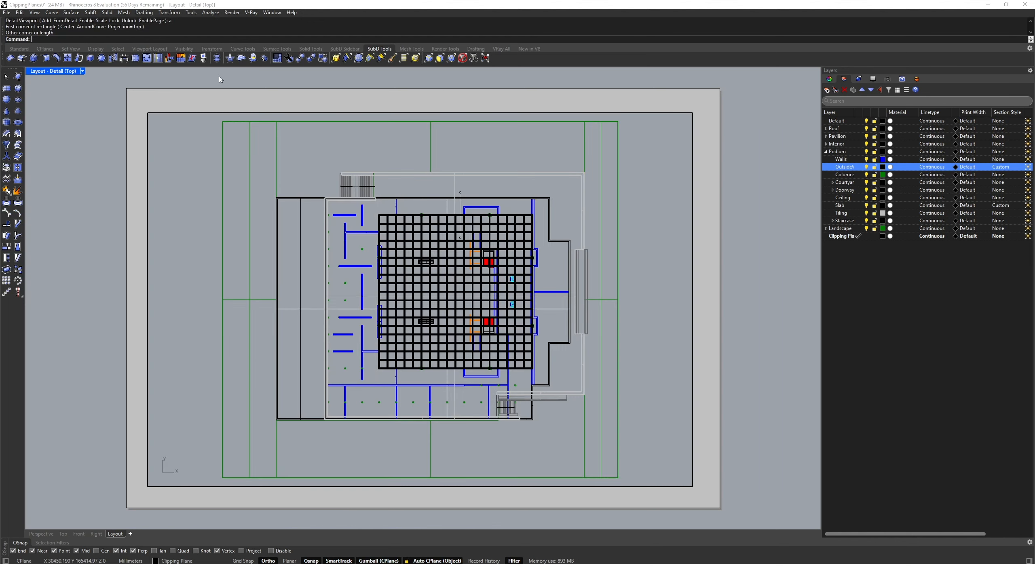
left_click(34, 12)
mouse_move(98, 90)
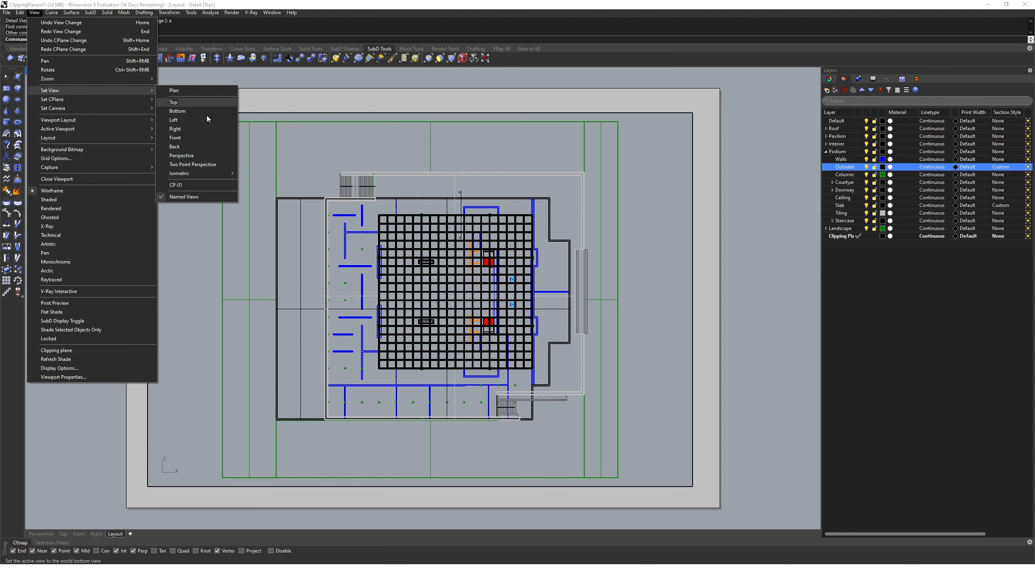
left_click(207, 185)
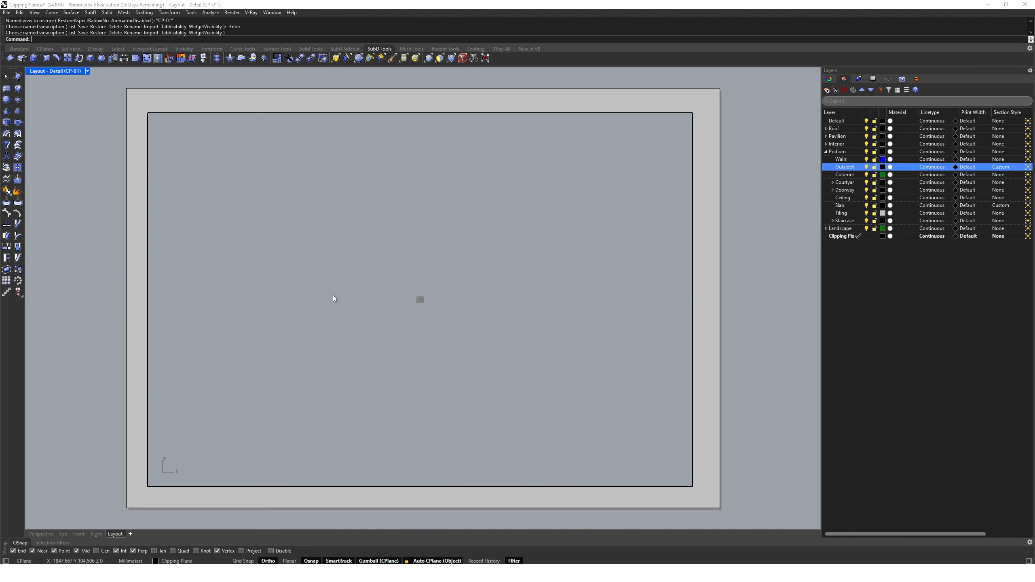
scroll(349, 296, "down", 20)
scroll(257, 393, "up", 4)
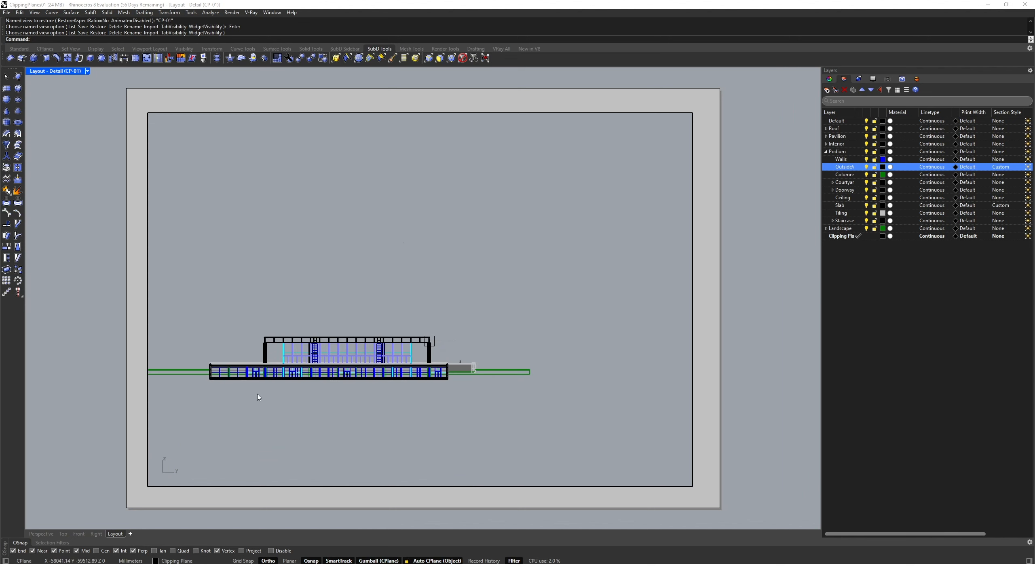
scroll(257, 393, "up", 2)
right_click_drag(320, 374, 373, 351)
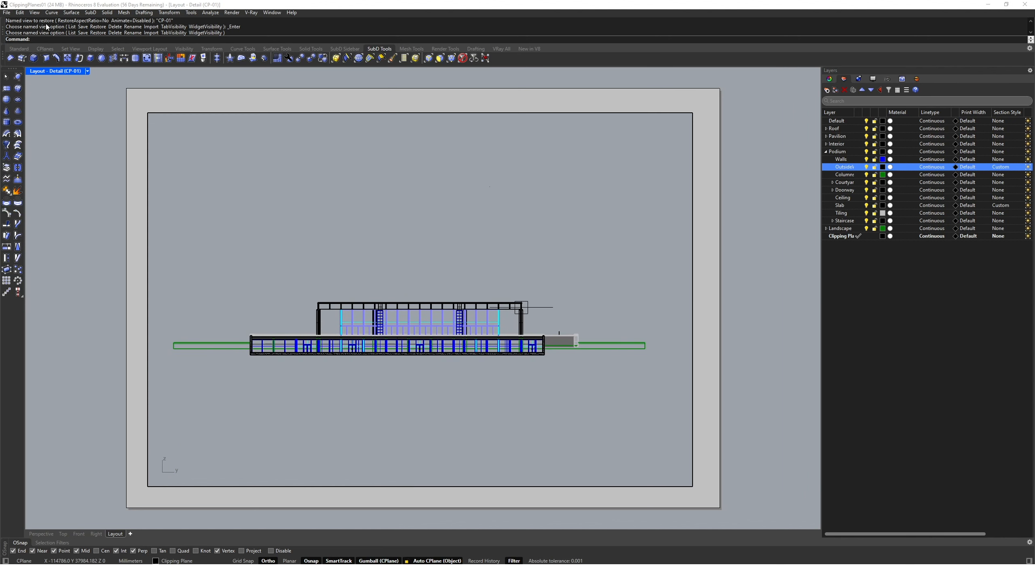
left_click(88, 71)
left_click(80, 207)
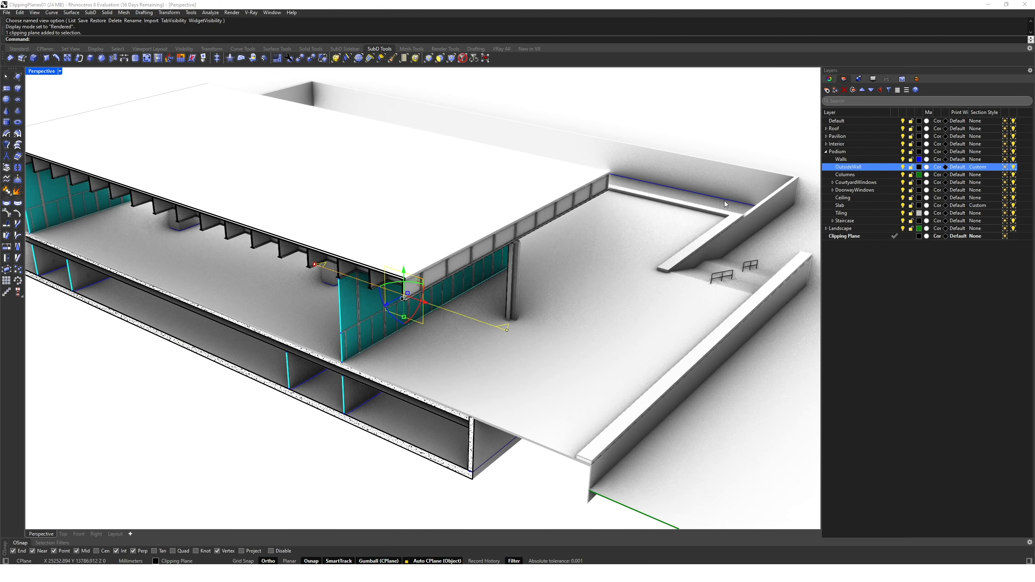
Step: Enable a custom depth for the CP-01 clipping plane
left_click(831, 79)
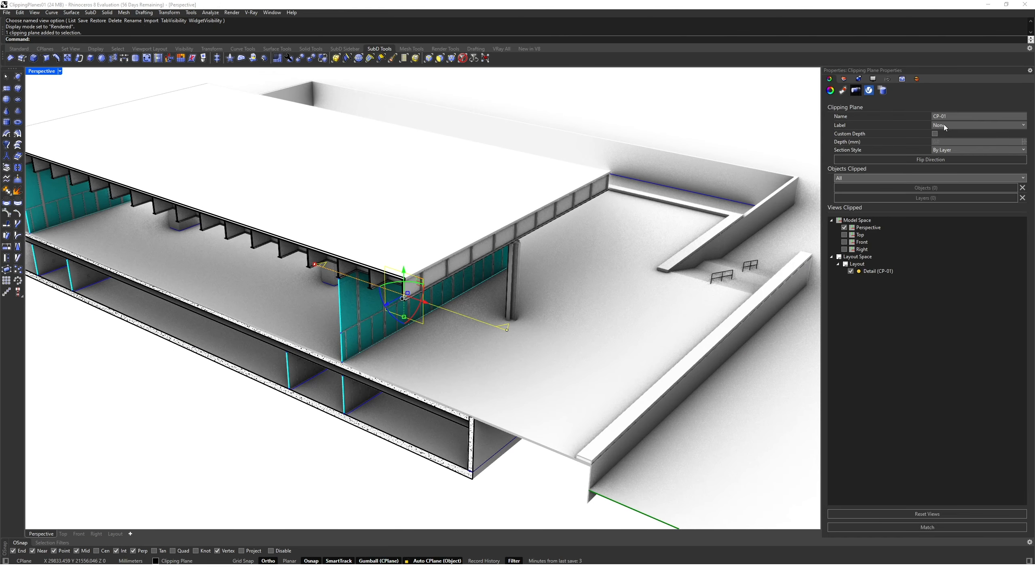
left_click(935, 134)
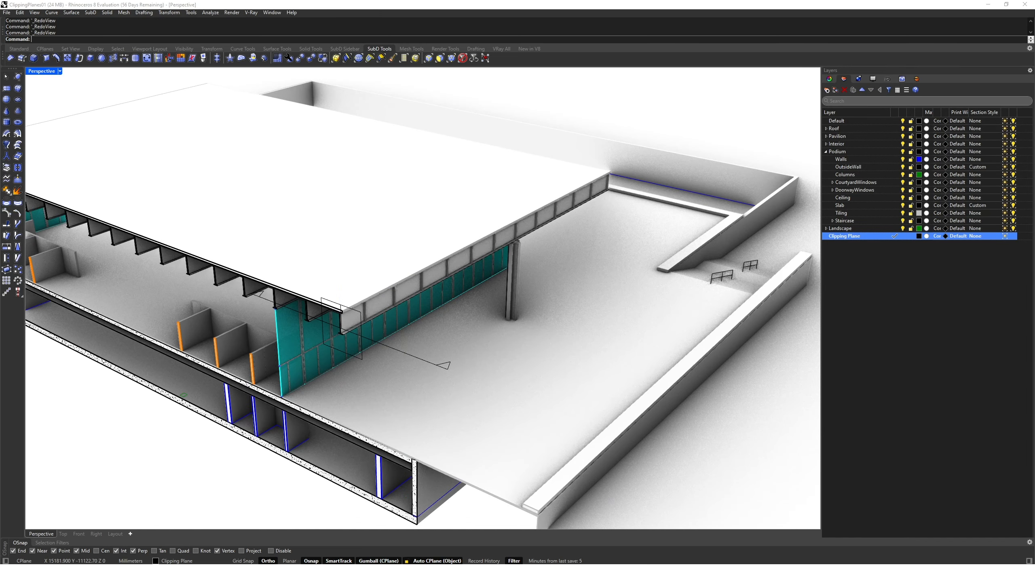
Step: Create a ClippingDrawings drawing of the roof-end section with AddBackground=Yes and ShowLabel=No, placed below the plan in the Top view
type("Cl")
type("ippingDrawings")
key("Down")
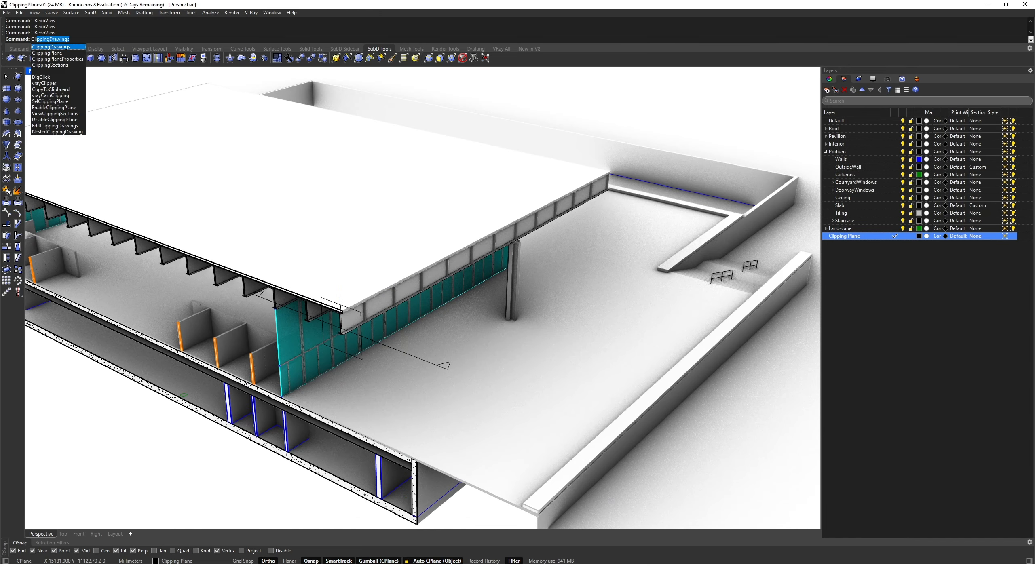
key("Return")
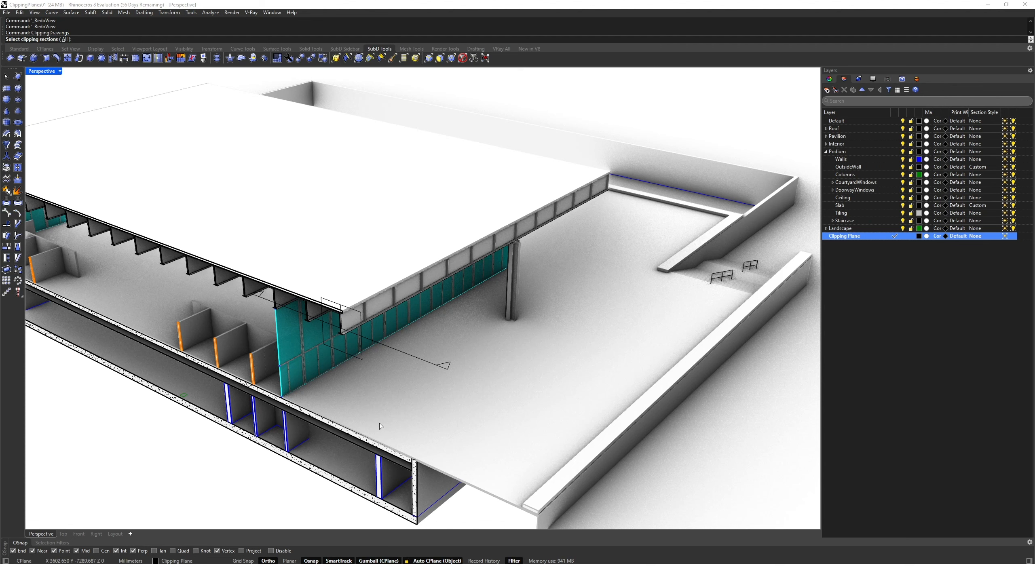
left_click(361, 360)
key("Return")
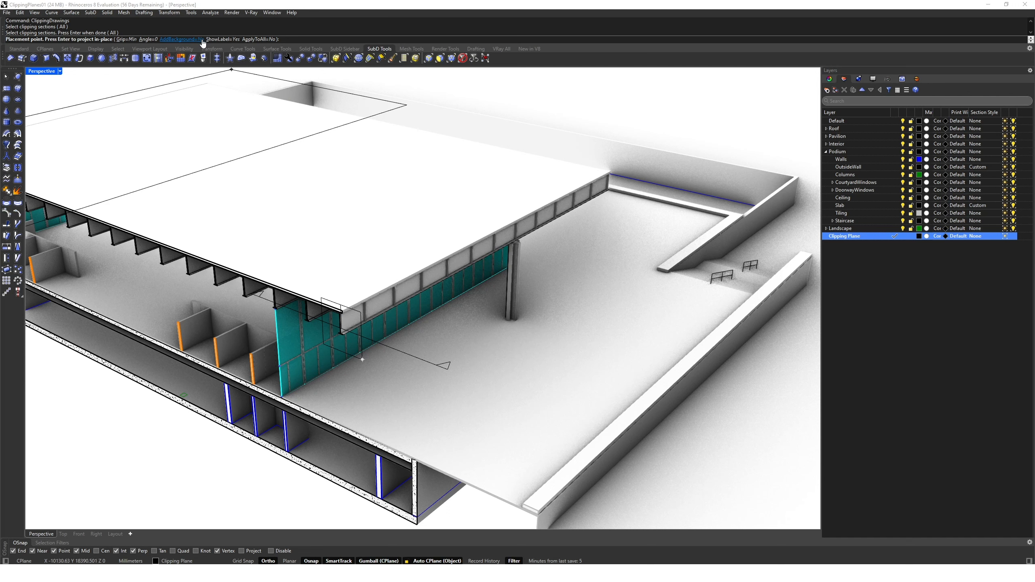
left_click(177, 39)
left_click(259, 40)
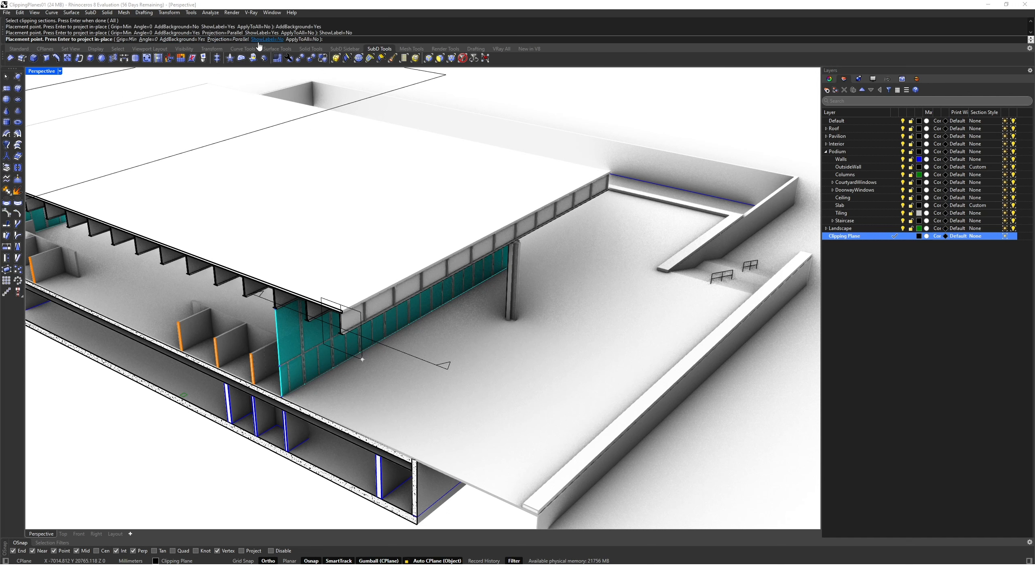
double_click(45, 72)
scroll(136, 166, "down", 15)
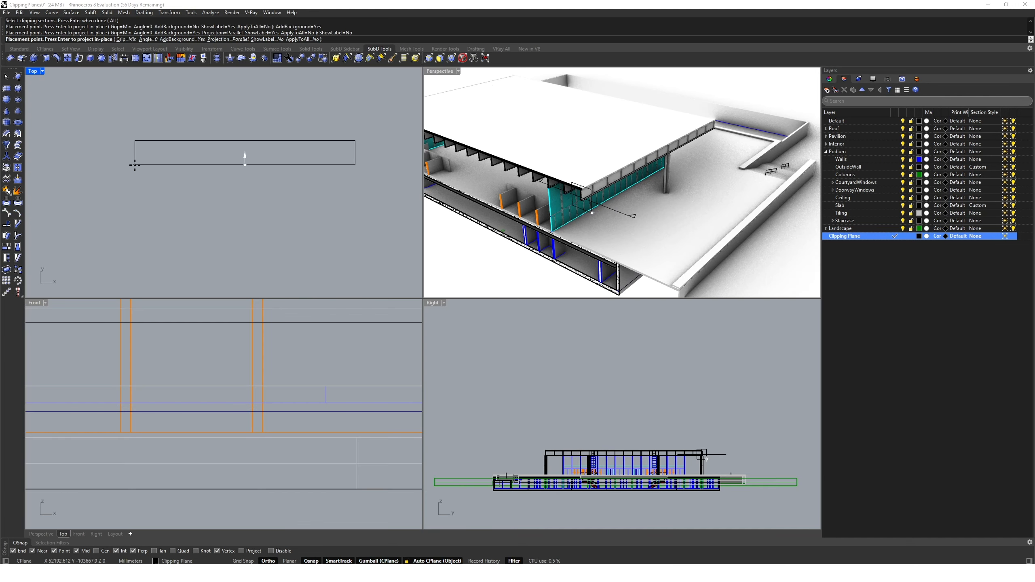
scroll(116, 147, "up", 4)
left_click(121, 149)
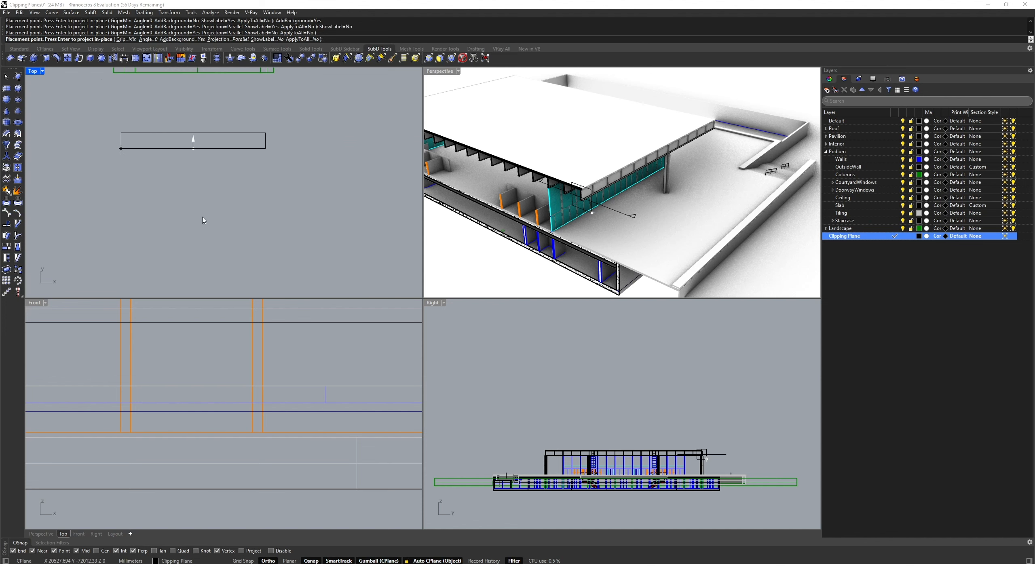
Step: Turn off the CP-01_DrawingHidden layer to hide the section drawing's hidden lines
scroll(200, 143, "up", 10)
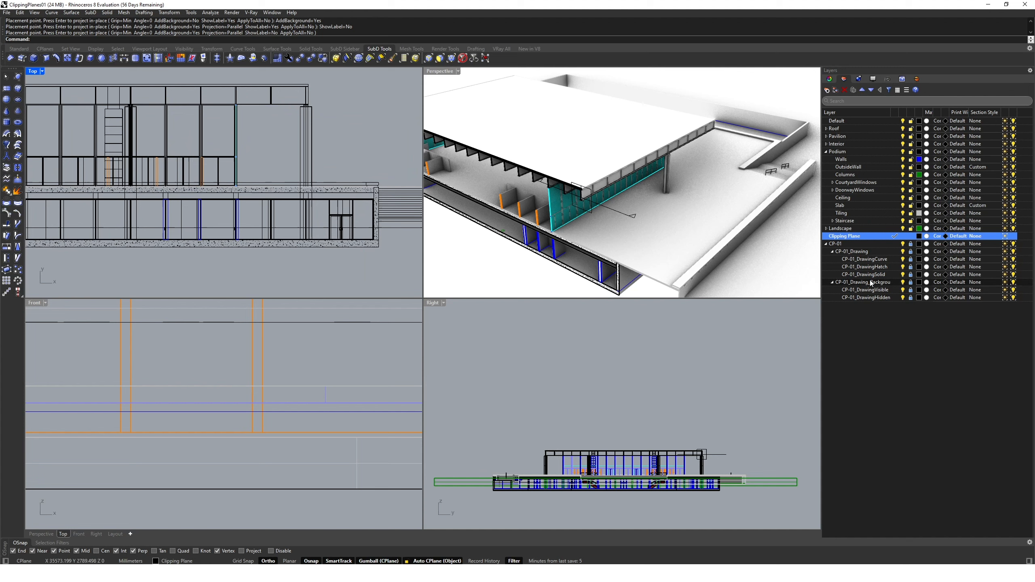
left_click(903, 302)
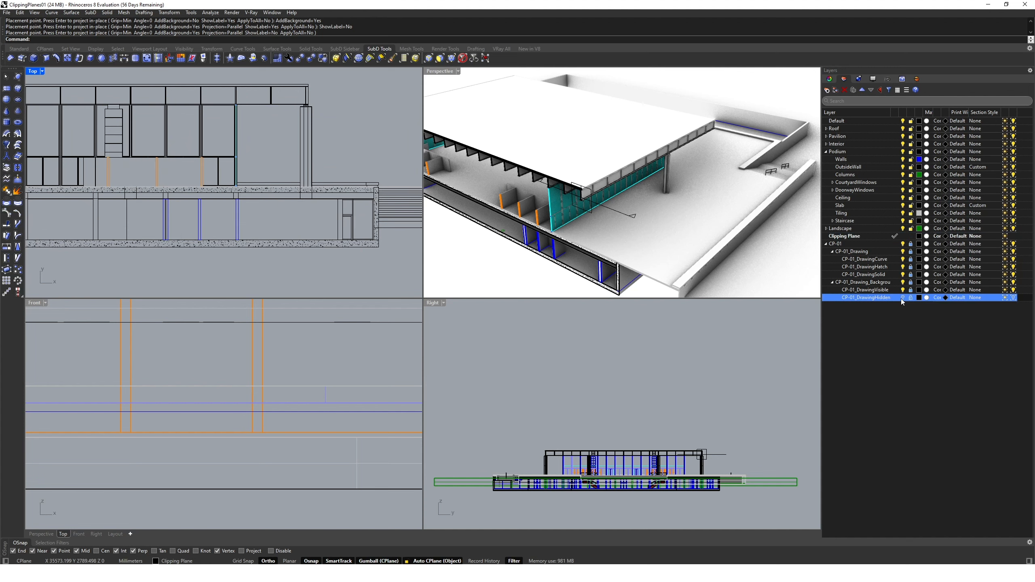
right_click_drag(108, 115, 147, 124)
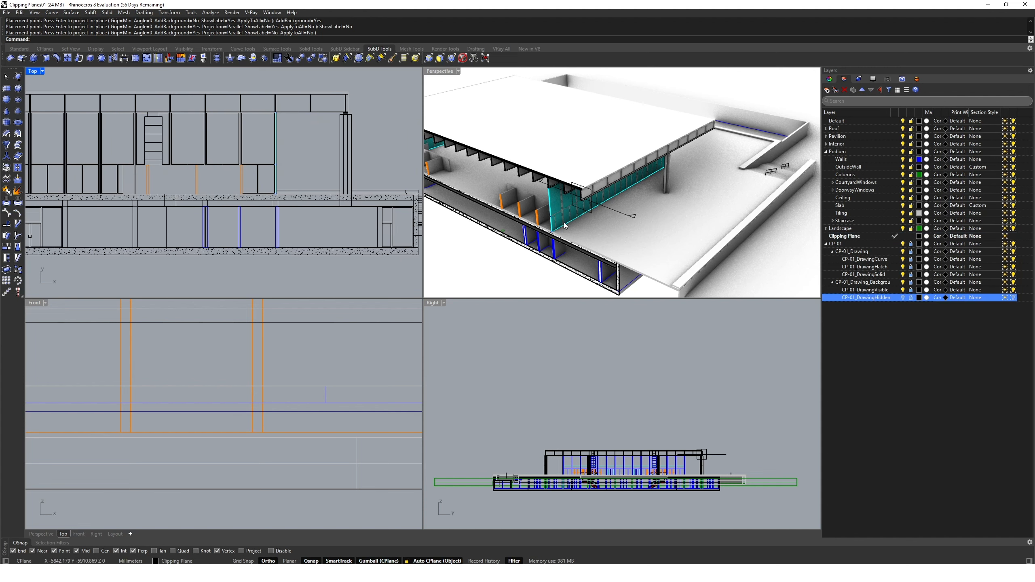
Step: Move the clipping plane deeper into the building along its normal so the section drawing updates
left_click(613, 212)
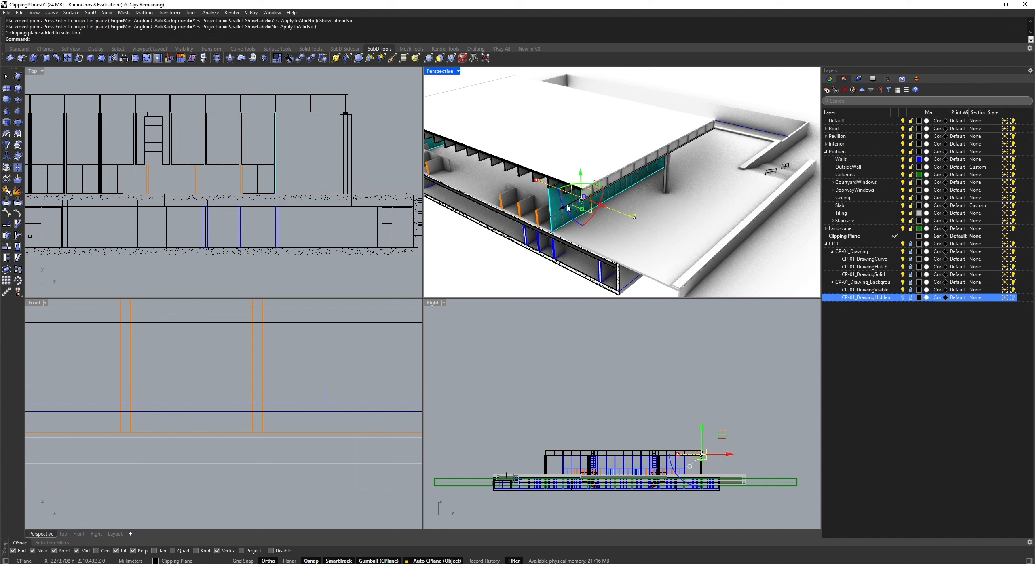
left_click_drag(568, 209, 627, 207)
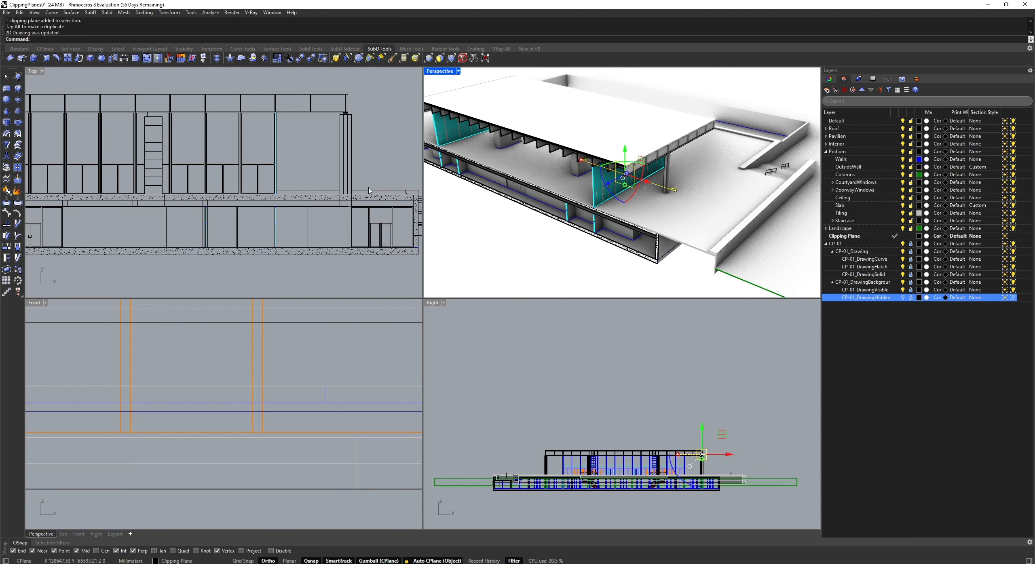
scroll(257, 176, "down", 3)
right_click_drag(256, 174, 242, 190)
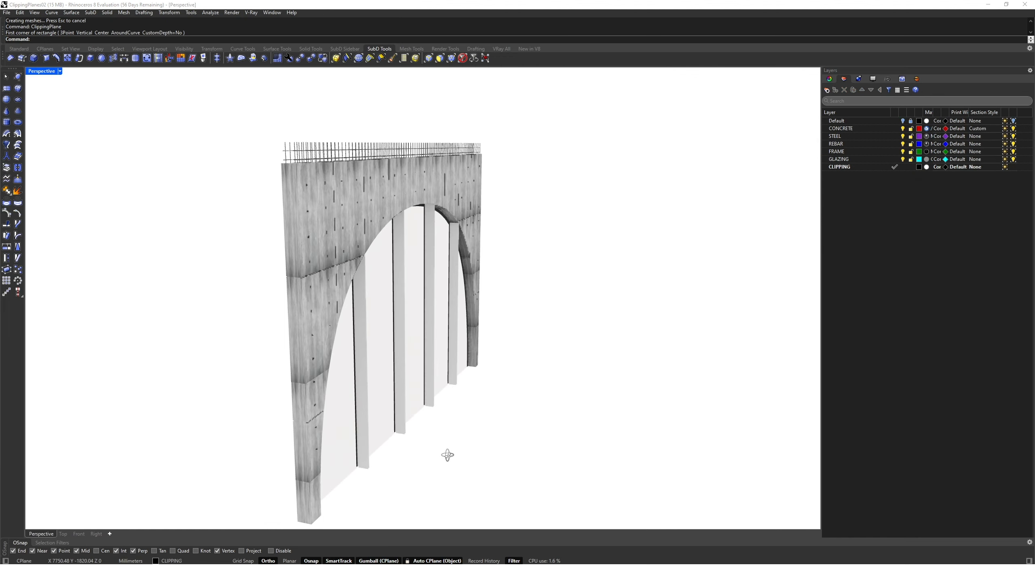
Step: Draw a vertical clipping plane across the arched wall, starting on one of the window mullions
scroll(404, 426, "up", 5)
left_click(392, 428)
type("ClippingDrawings")
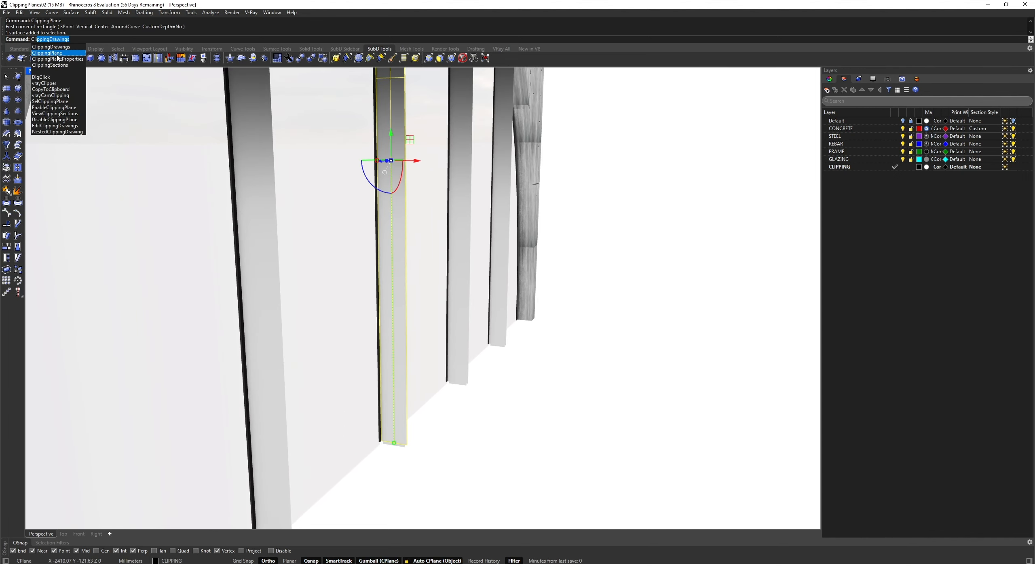
left_click(56, 53)
left_click(397, 355)
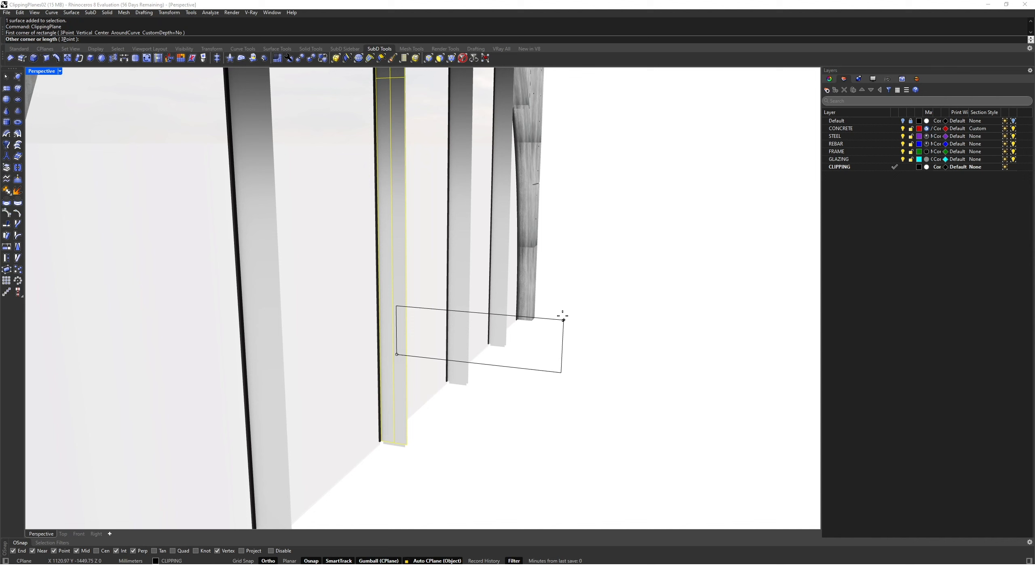
left_click(567, 239)
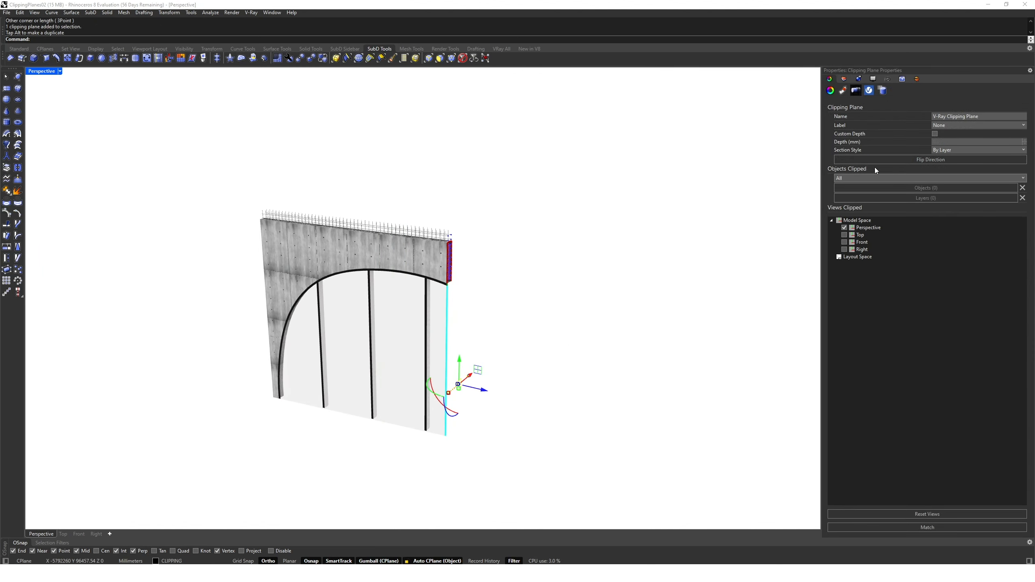
Step: Set the clipping plane's clipped objects to Exclude Selected and exclude the STEEL layer
left_click(936, 180)
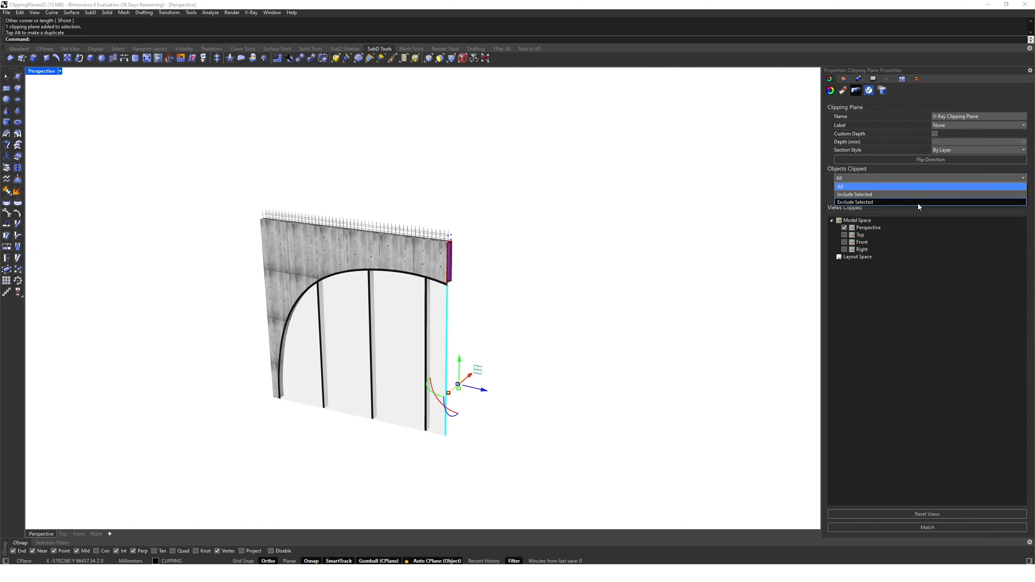
left_click(918, 203)
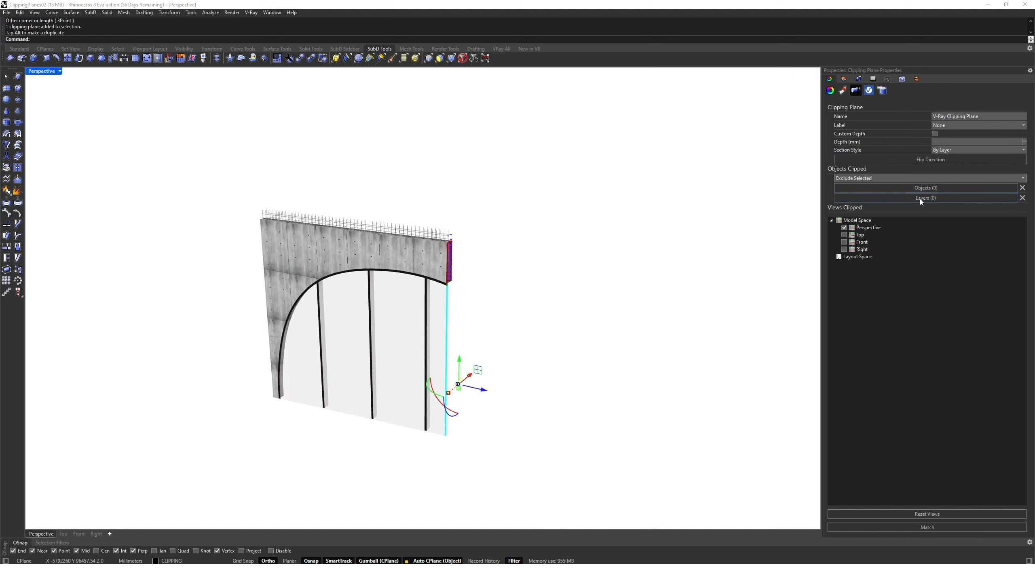
left_click(920, 199)
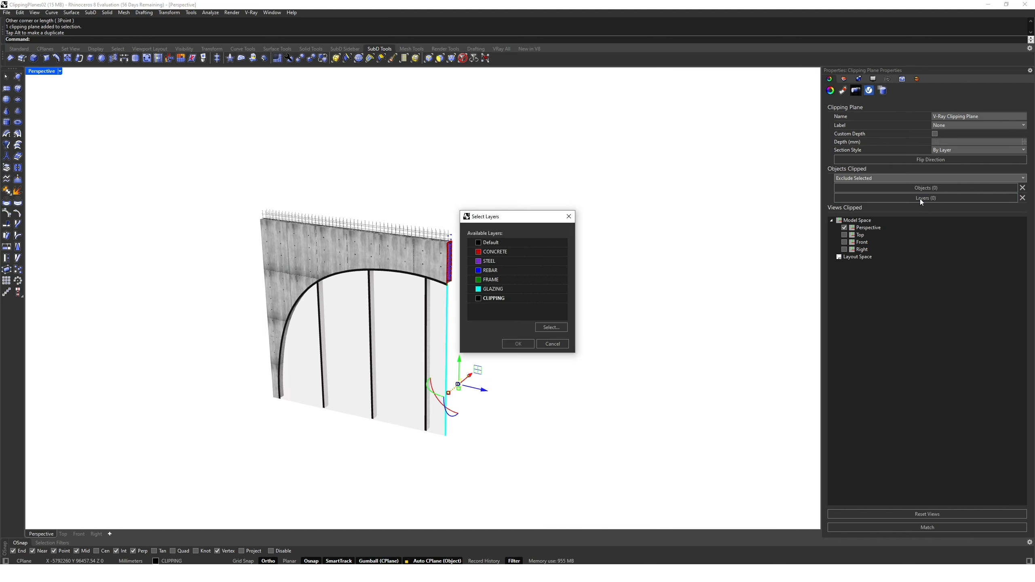
left_click(485, 260)
left_click(520, 345)
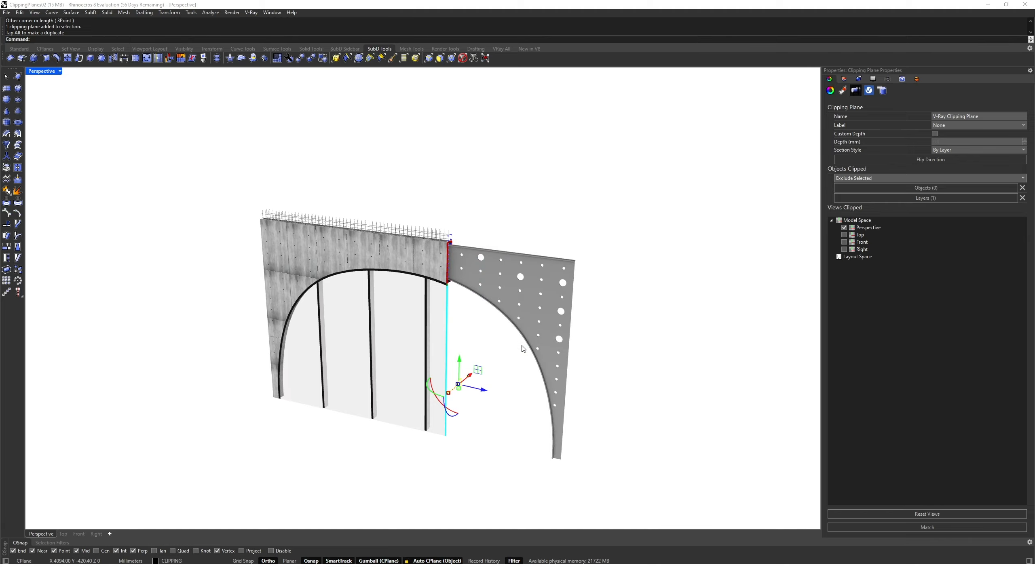